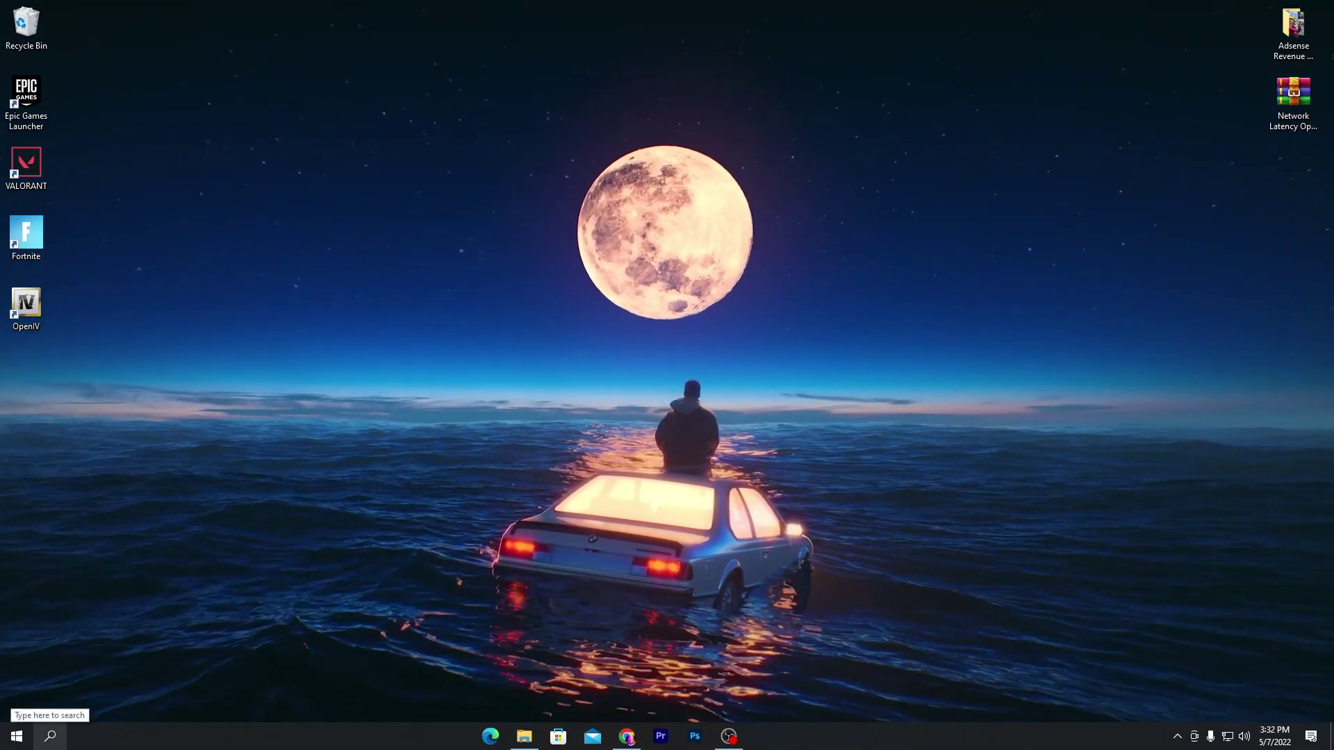
- Open This PC's Properties from search to show the device and Windows specifications
left_click(51, 734)
type("this")
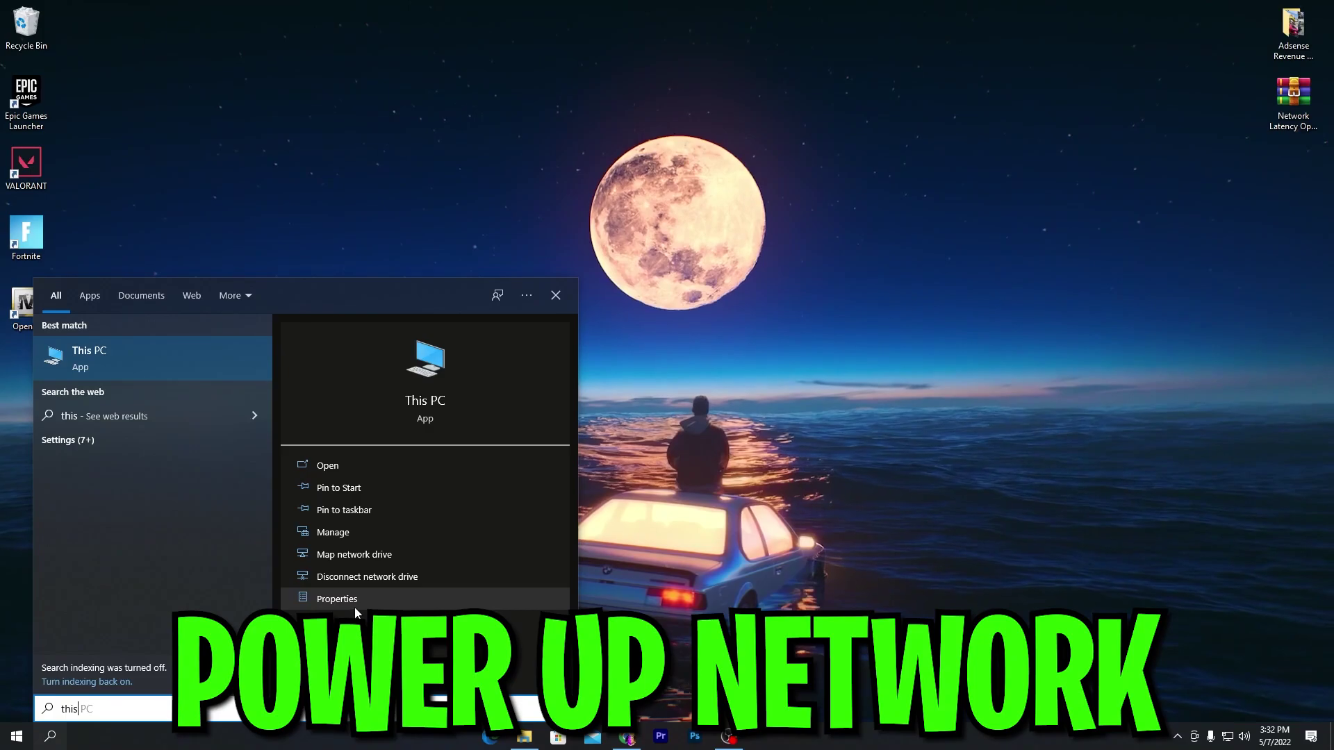
left_click(347, 599)
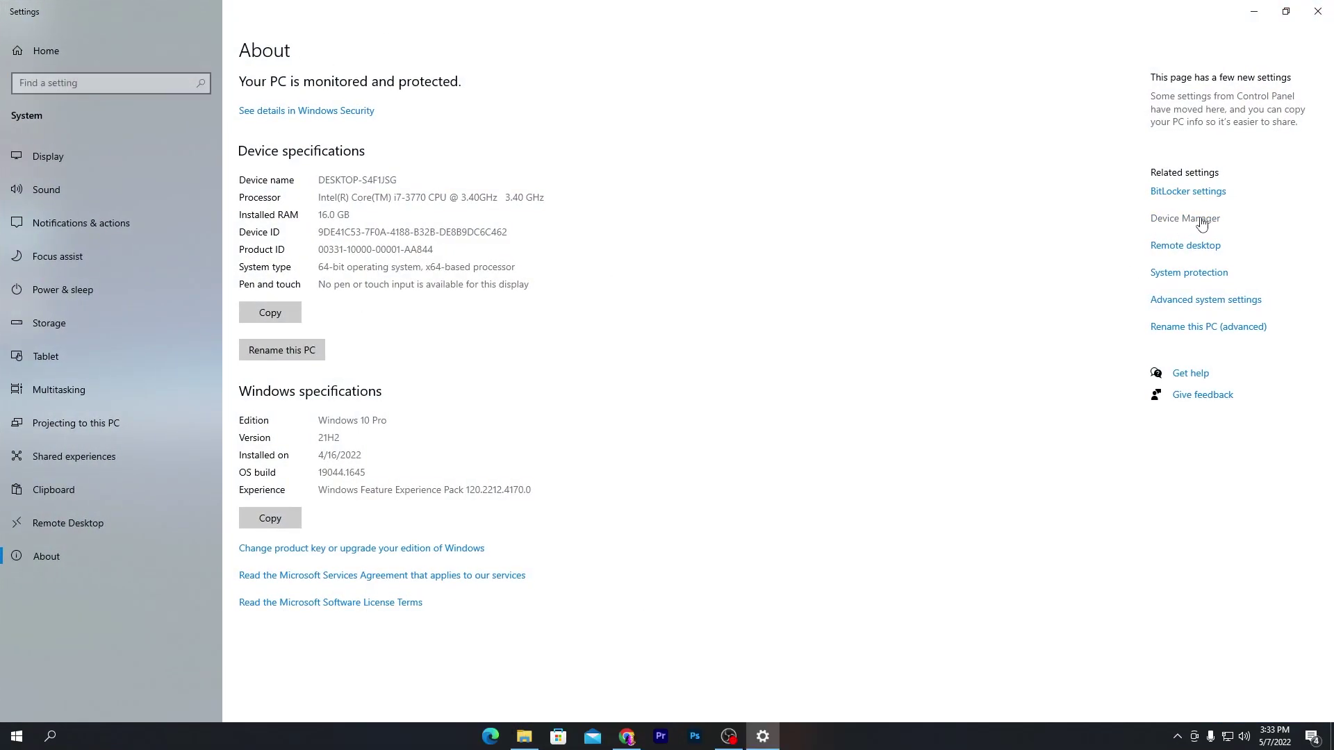
- Launch Device Manager from Related settings and expand Network adapters to reveal the Realtek controller
left_click(1202, 223)
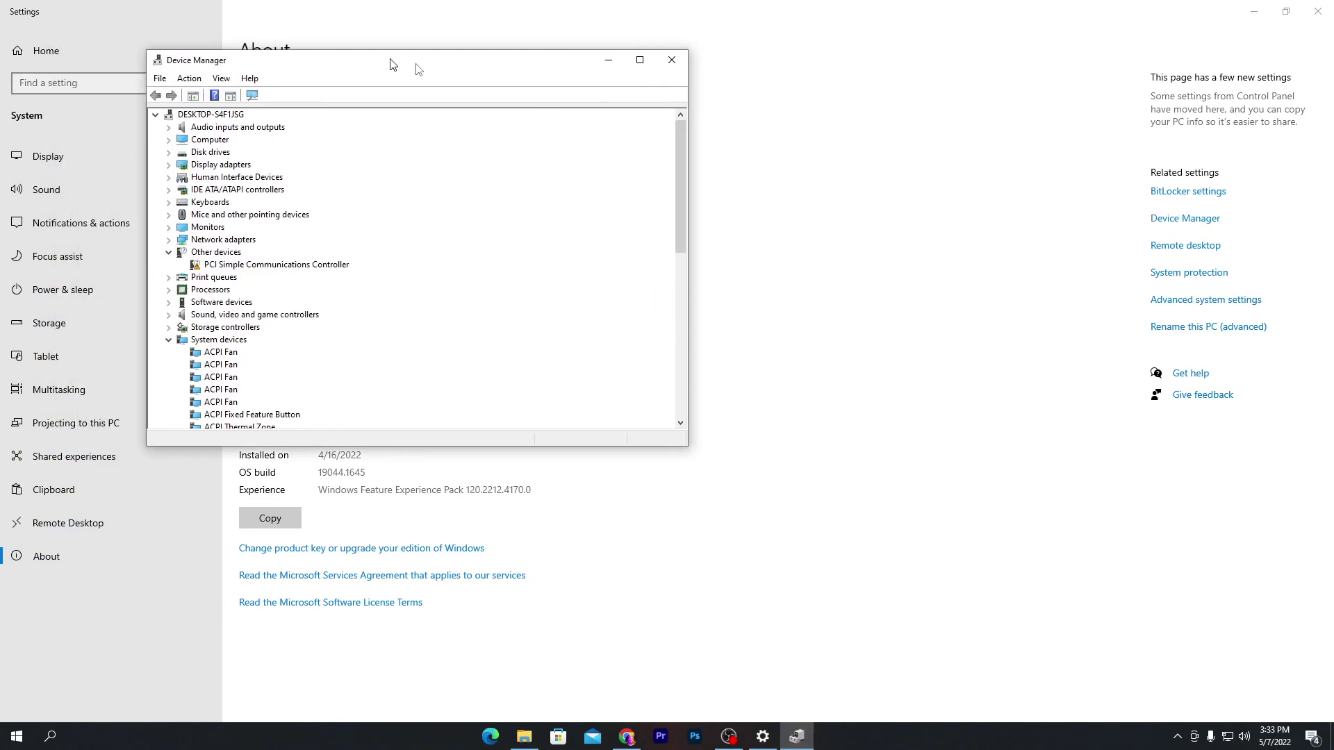
mouse_move(332, 29)
left_mouse_down()
mouse_move(746, 129)
mouse_move(517, 111)
left_mouse_up()
left_click(1254, 11)
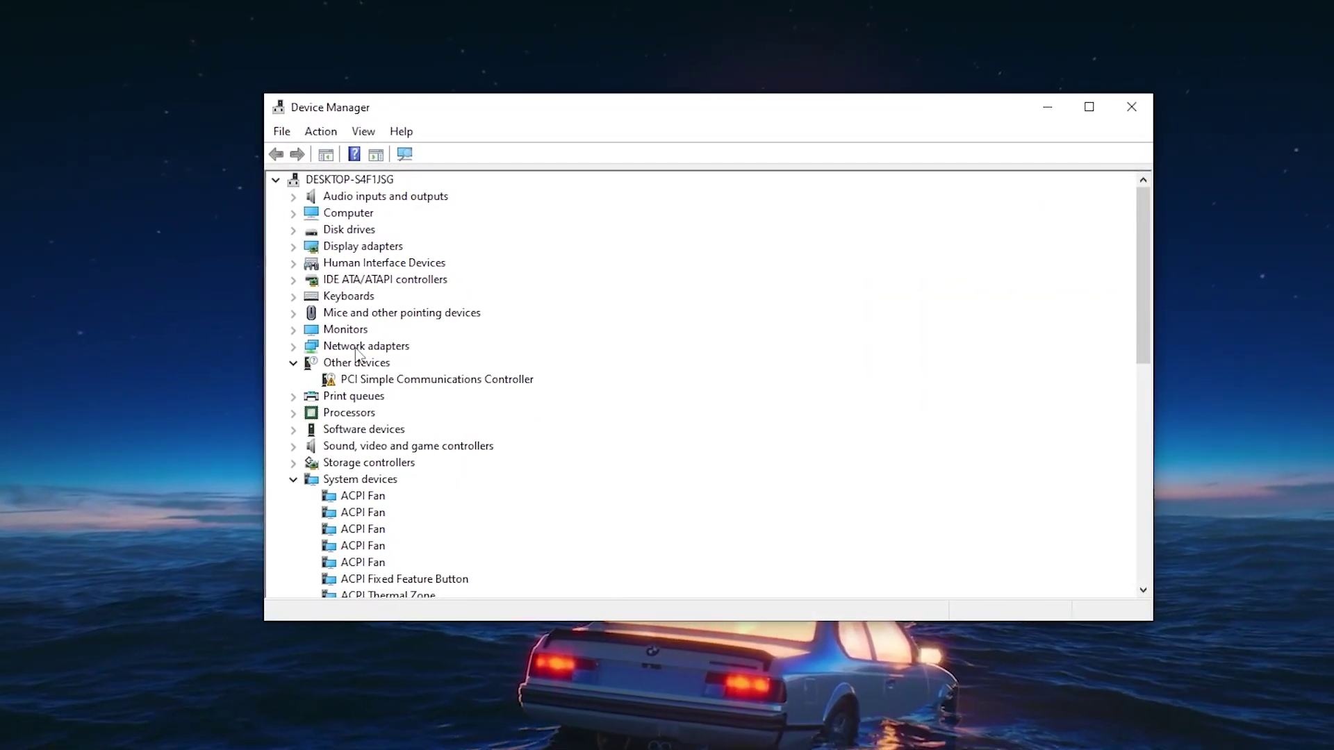
left_click(286, 348)
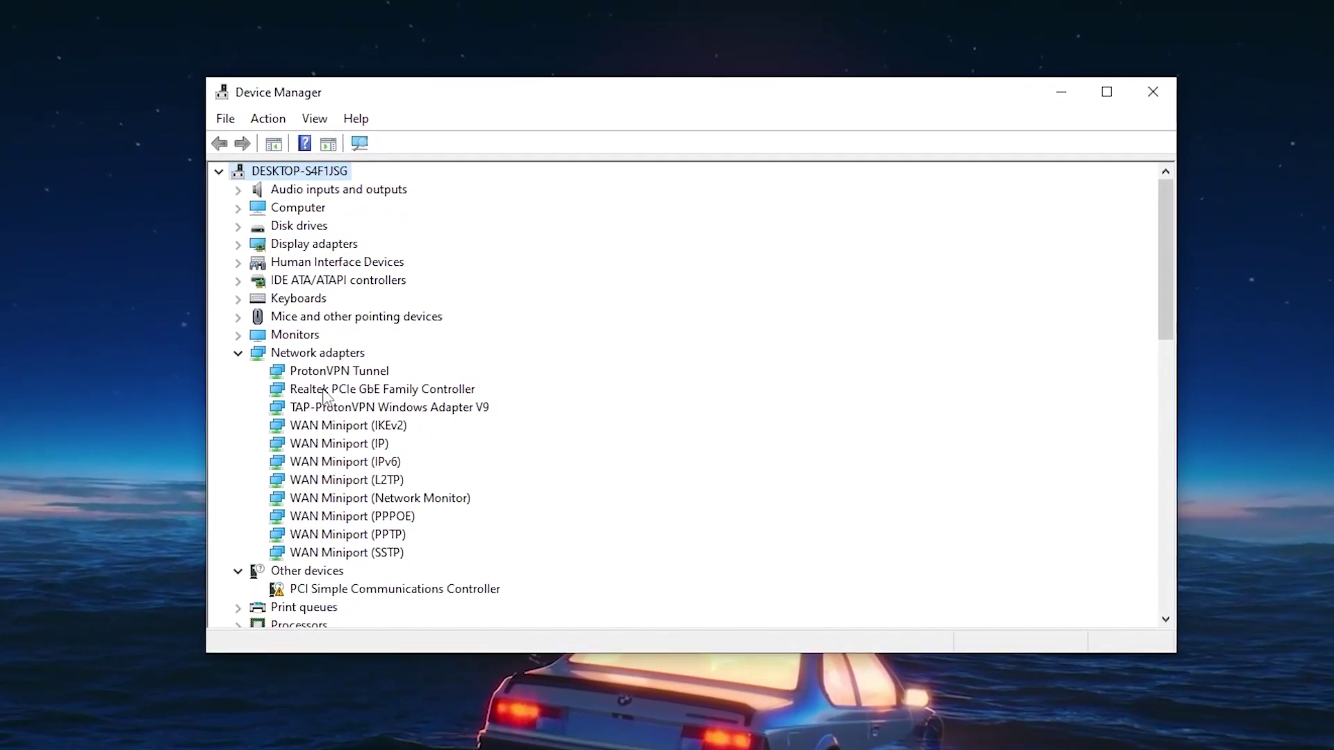
- Uncheck 'Allow the computer to turn off this device to save power' for the Realtek PCIe GbE adapter
right_click(326, 393)
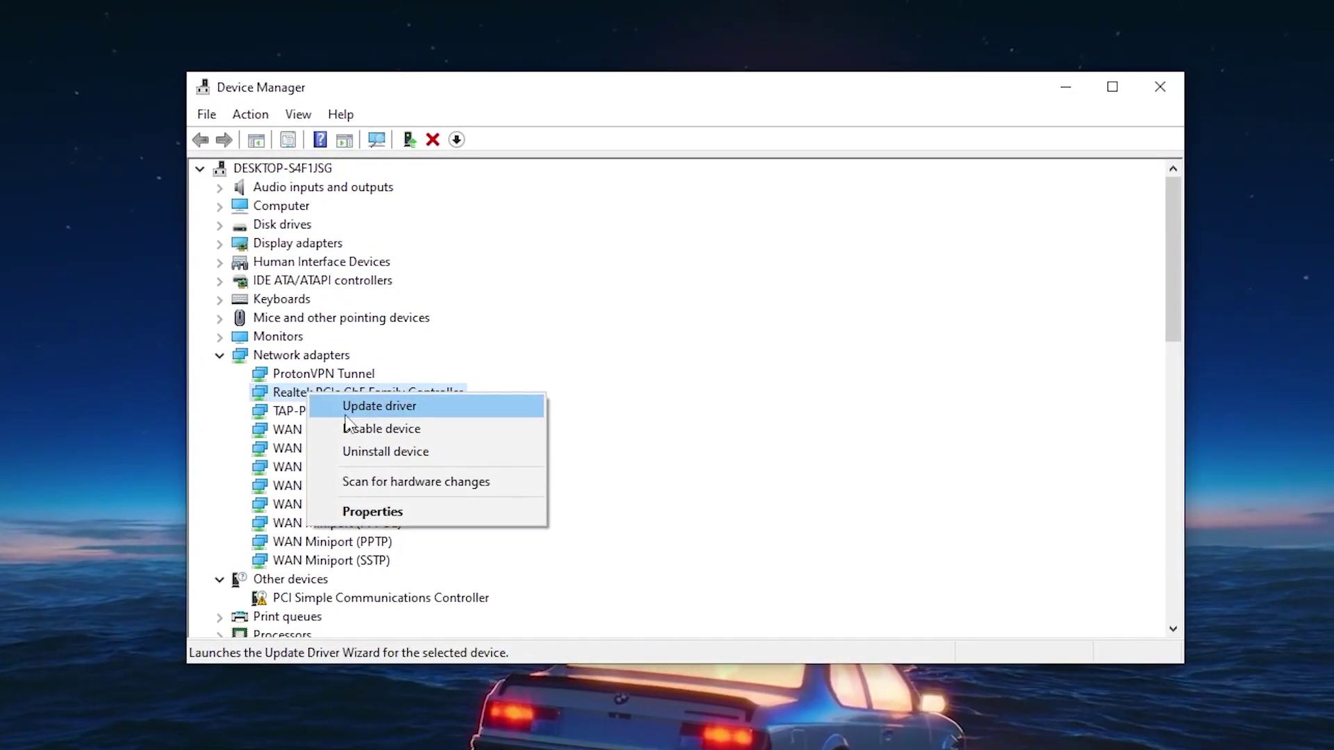
left_click(393, 511)
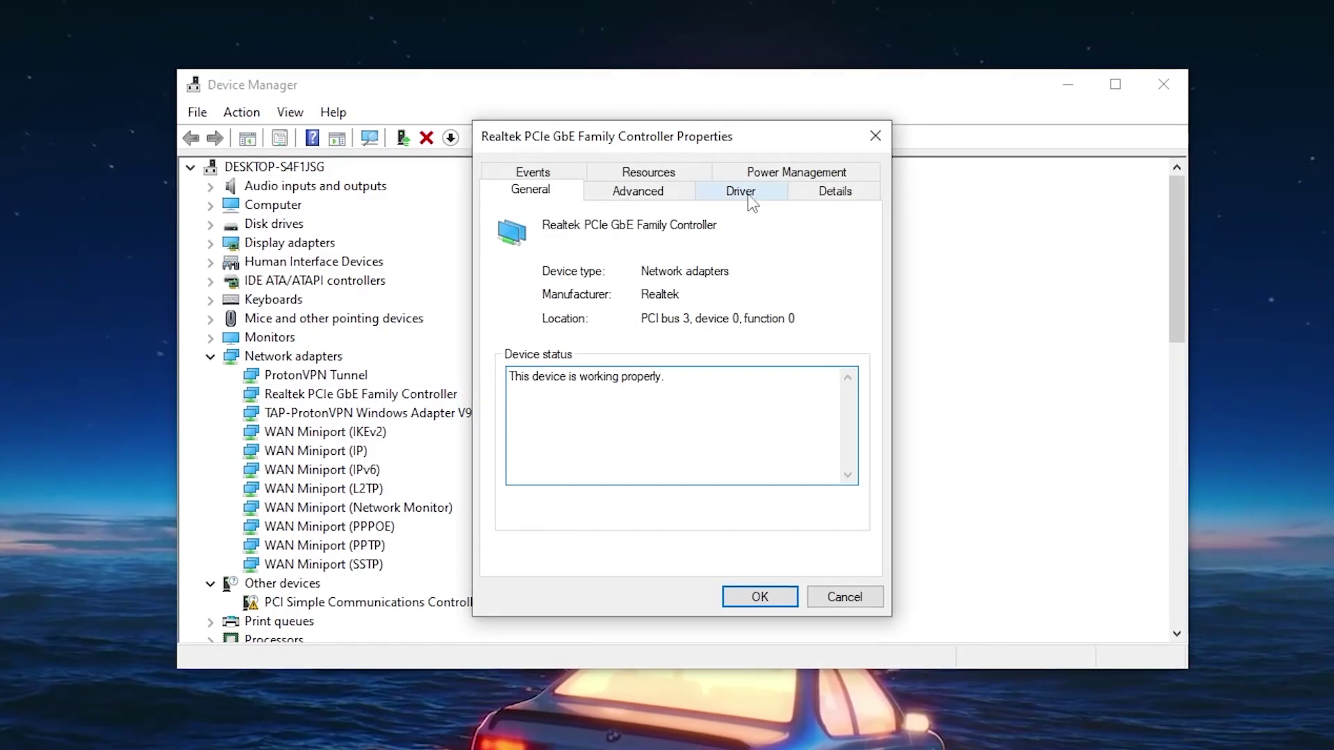
left_click(771, 175)
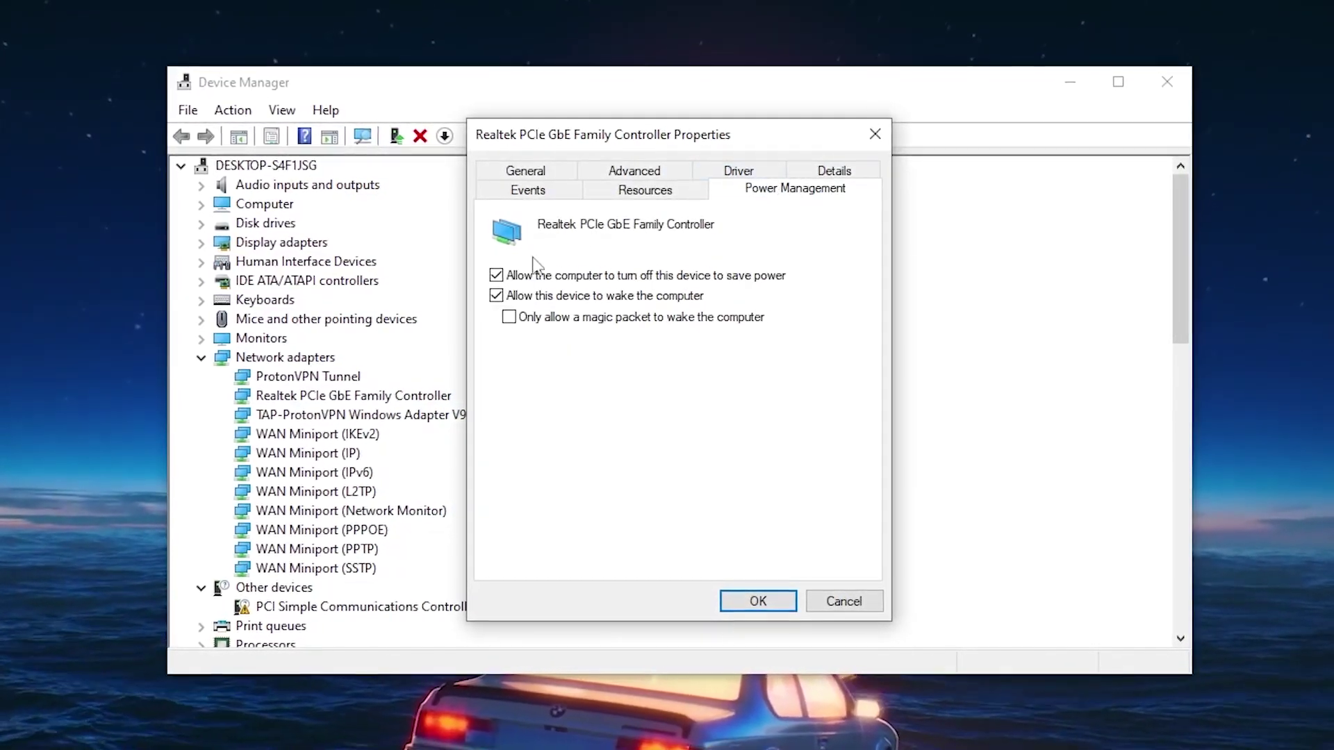
left_click(497, 276)
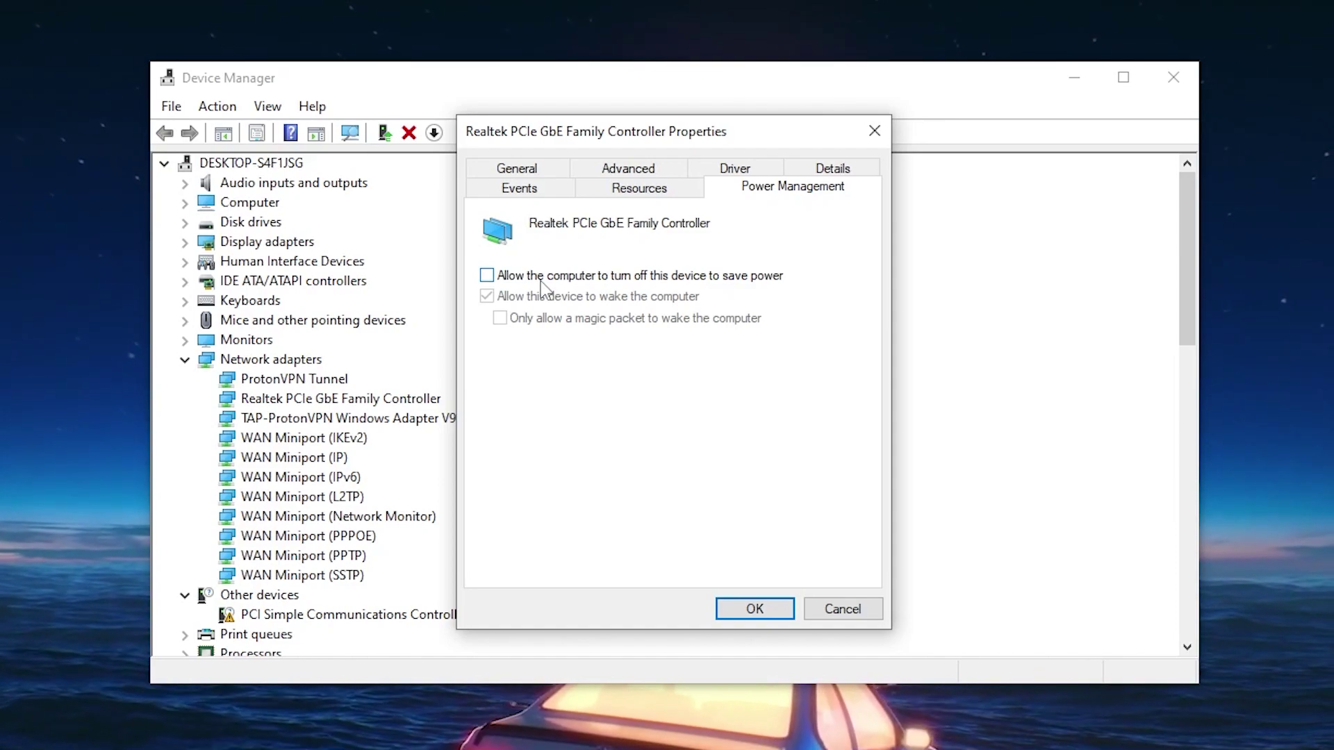
left_click(763, 613)
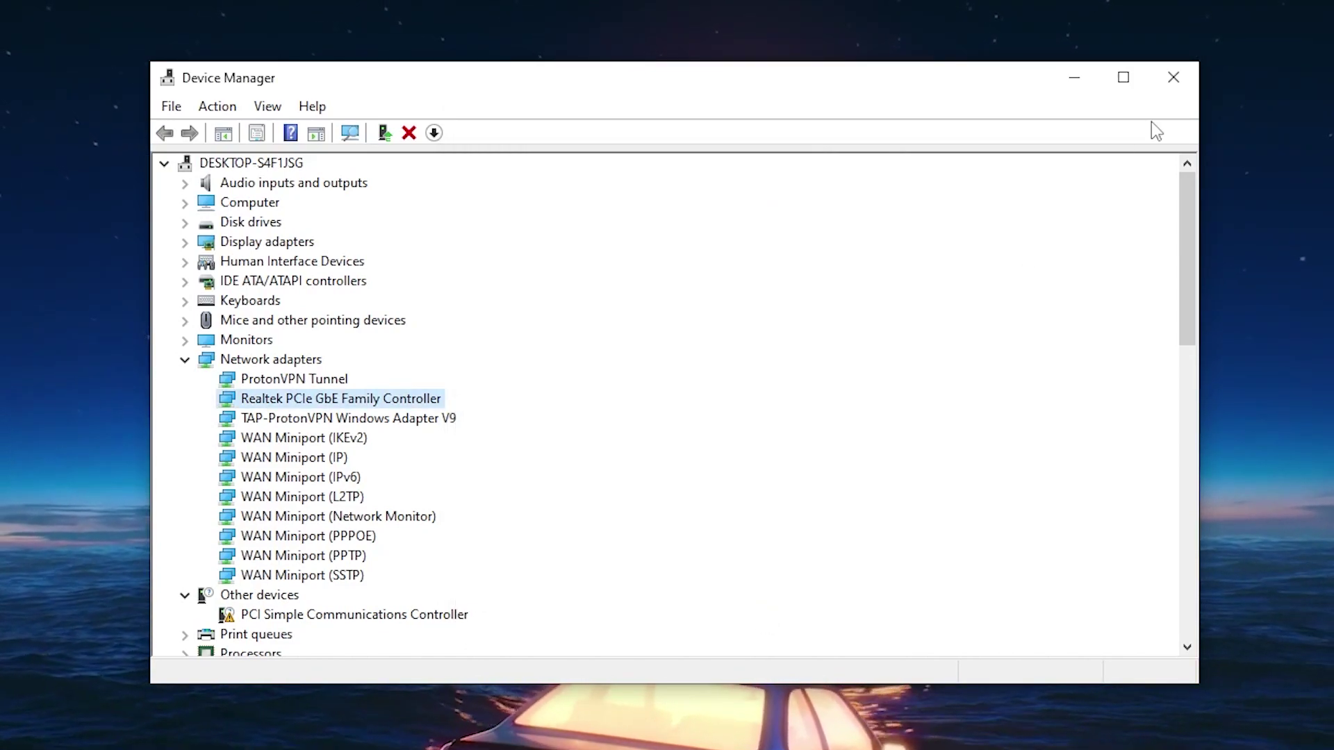
- Close Device Manager and open the Network Optimization Pack For Gaming 2022 post at its DOWNLOAD section
left_click(1181, 82)
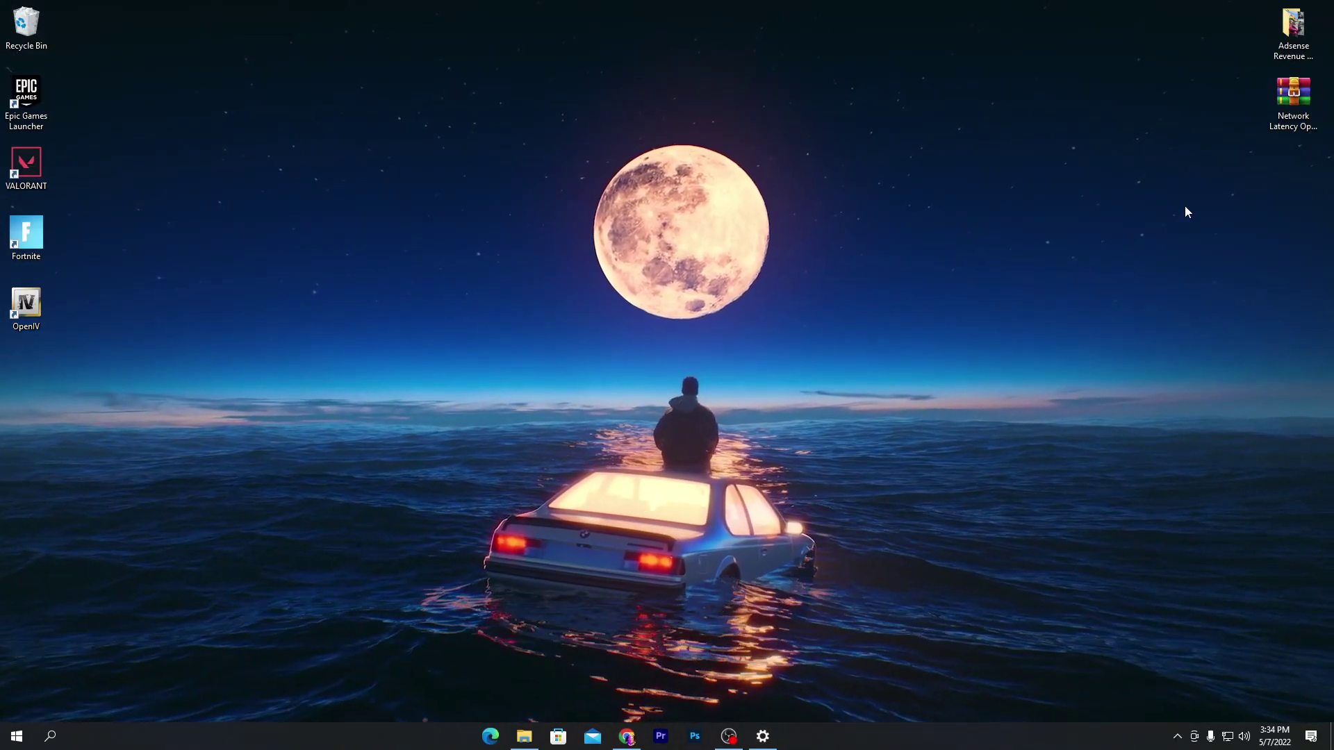
left_click_drag(1292, 94, 240, 311)
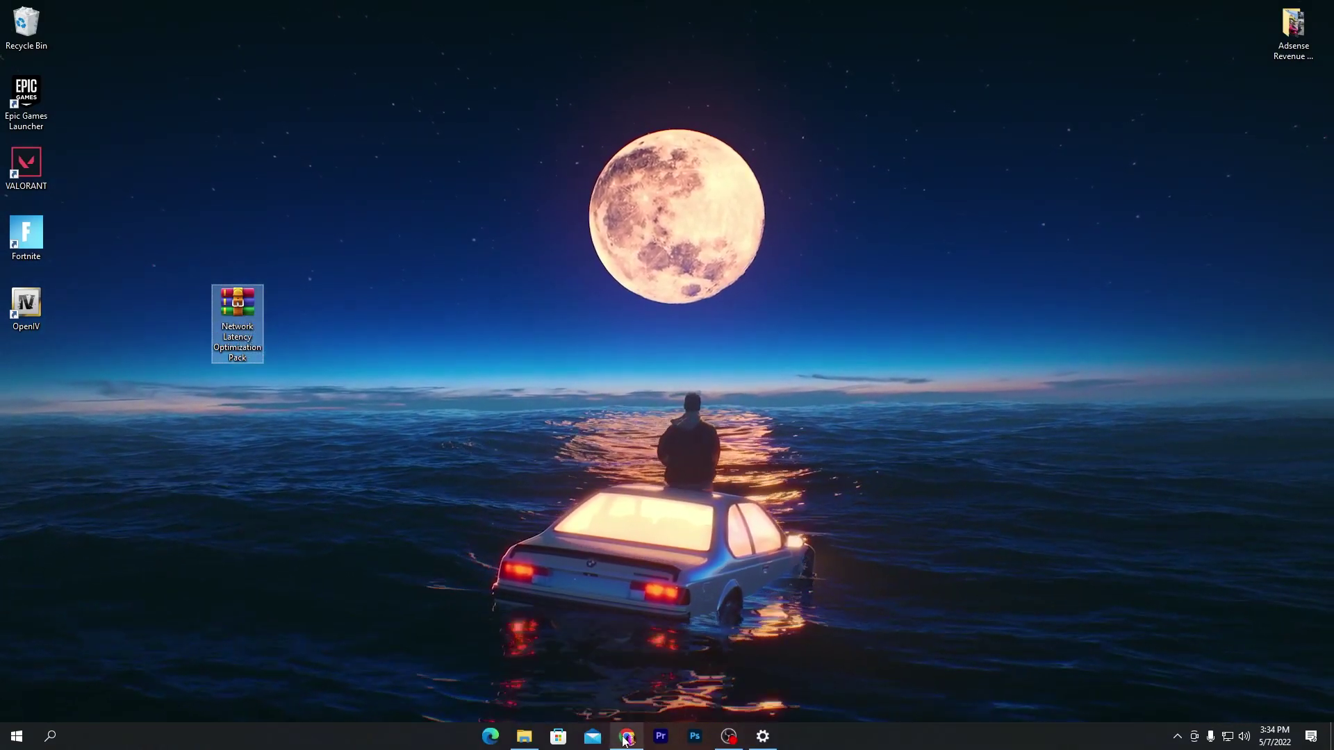
left_click(624, 739)
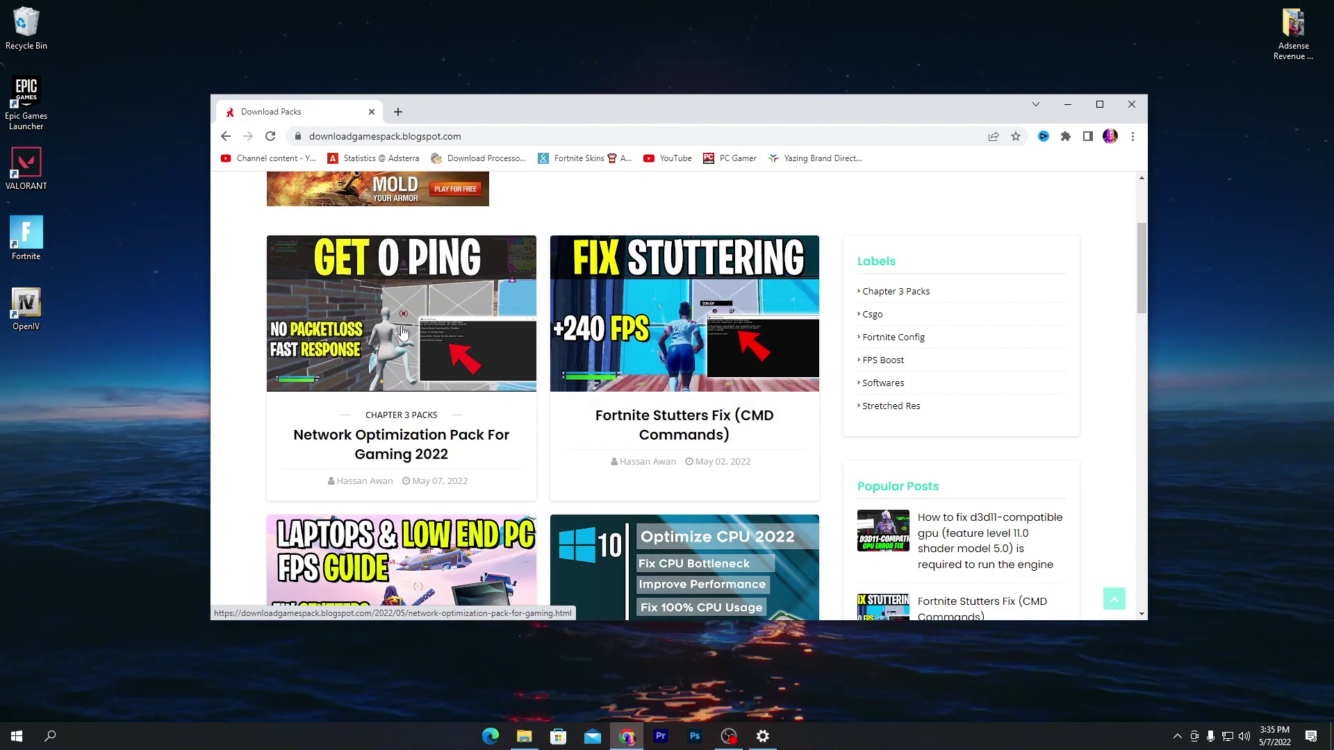
left_click(403, 269)
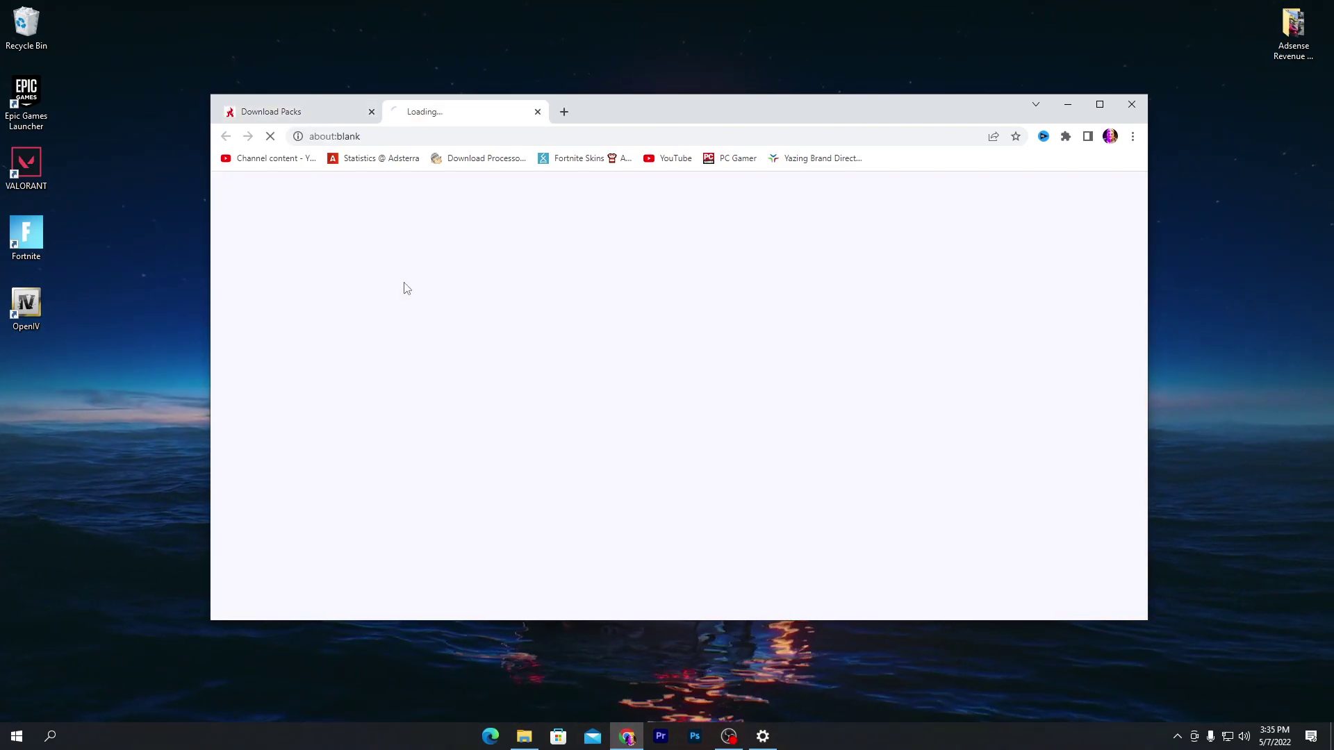
left_click(298, 114)
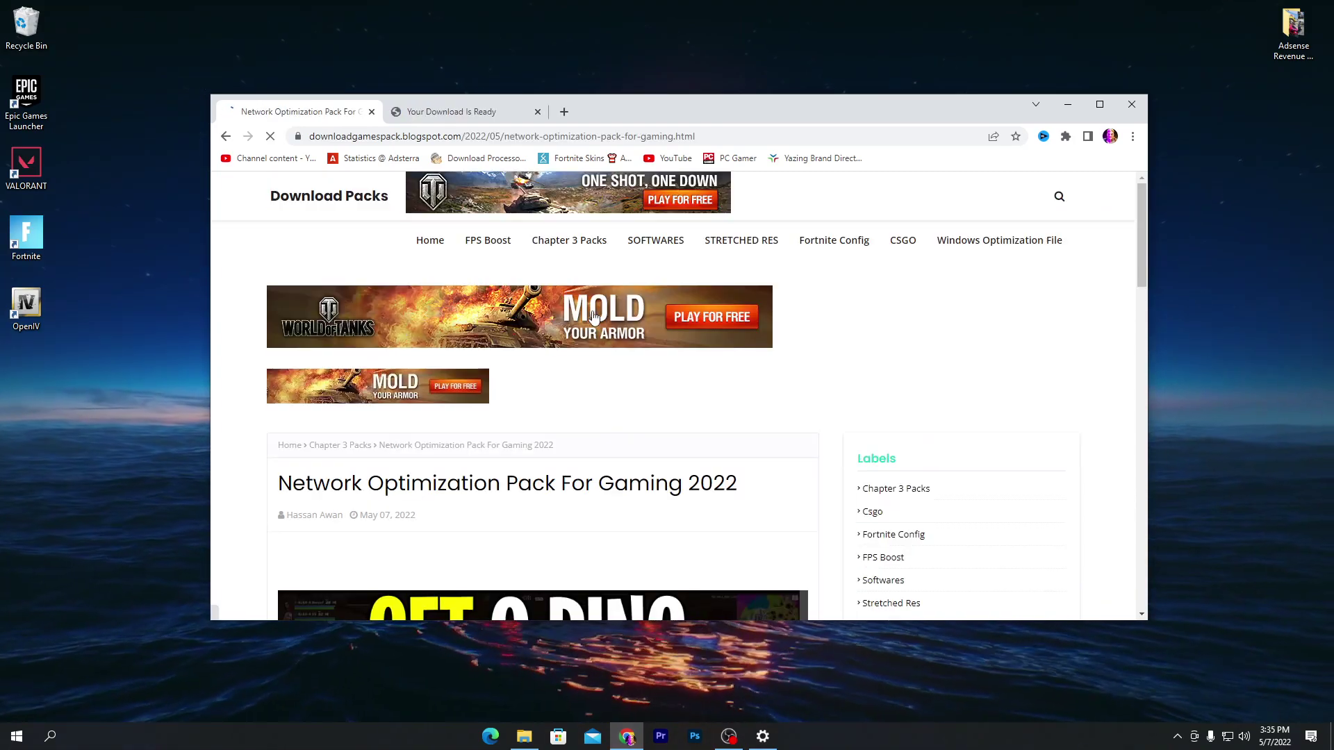
scroll(594, 317, "down", 7)
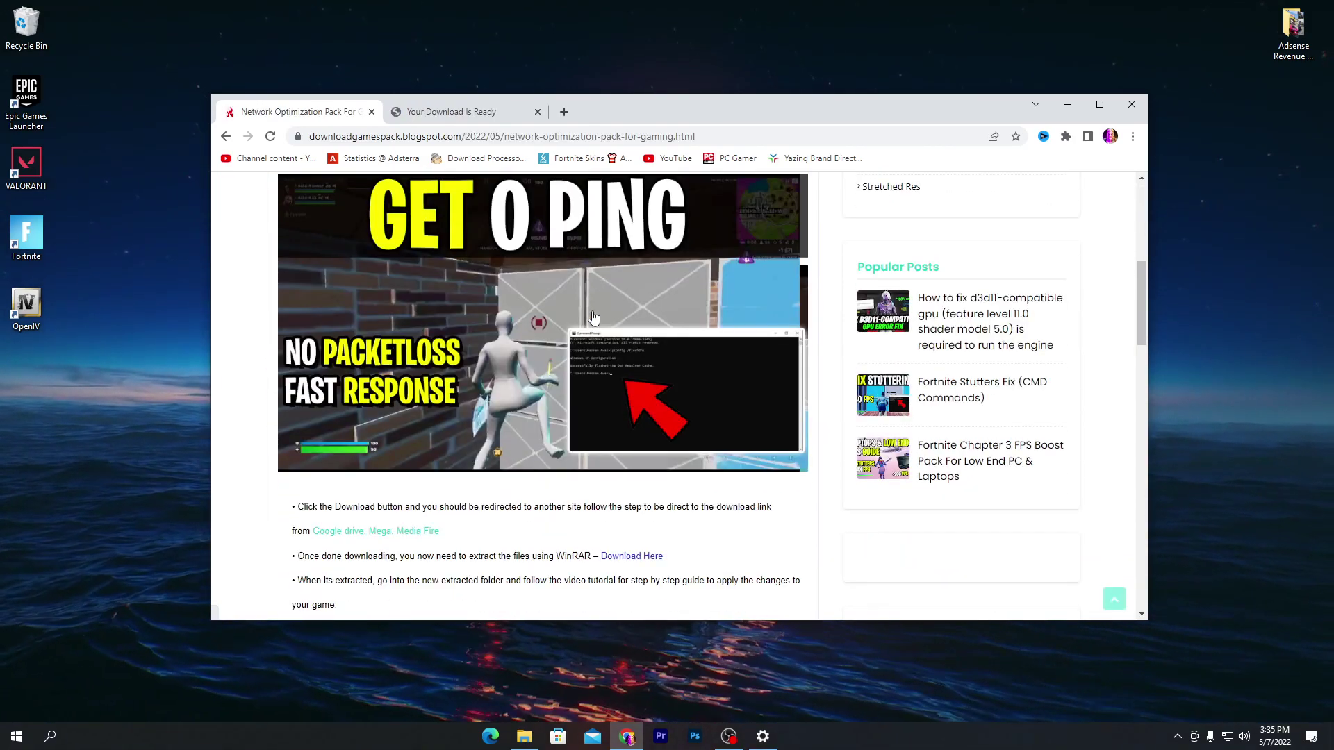
scroll(552, 402, "down", 5)
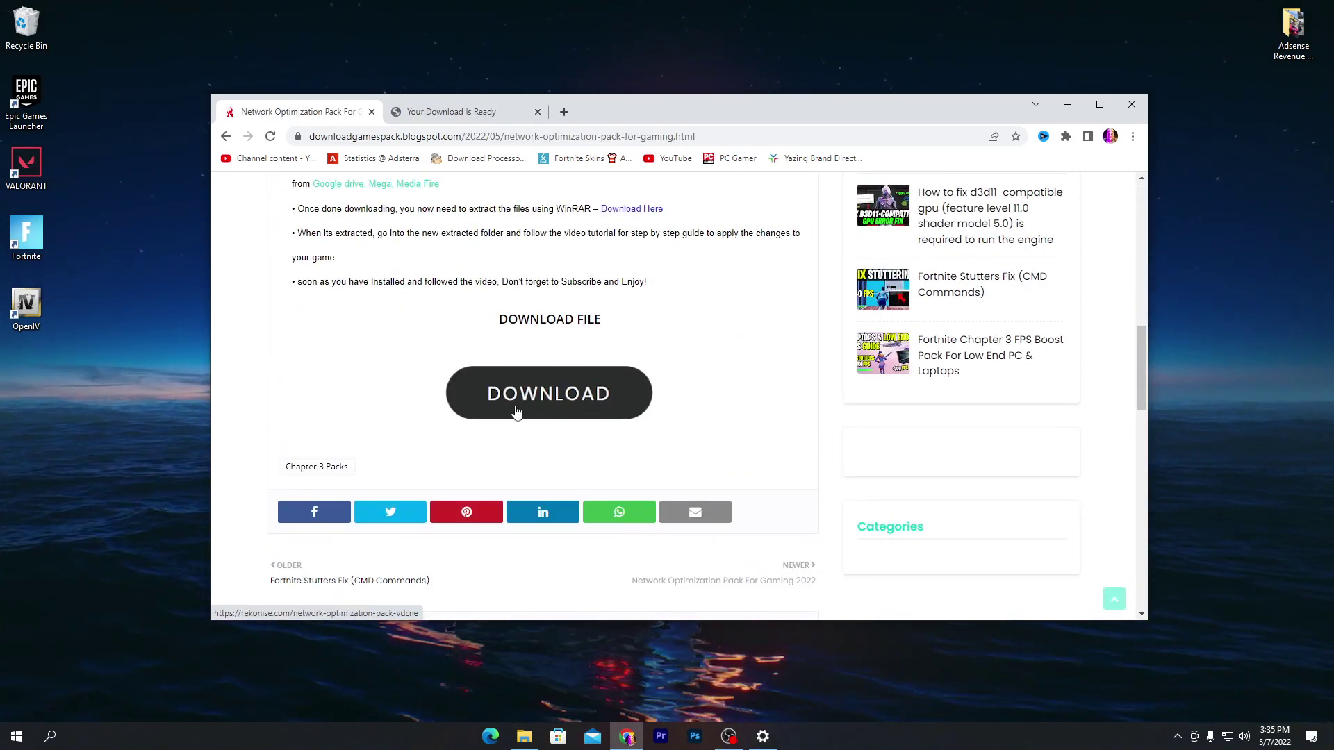
- Unlock the pack's download link by completing the YouTube subscribe step on Rekonise
left_click(541, 400)
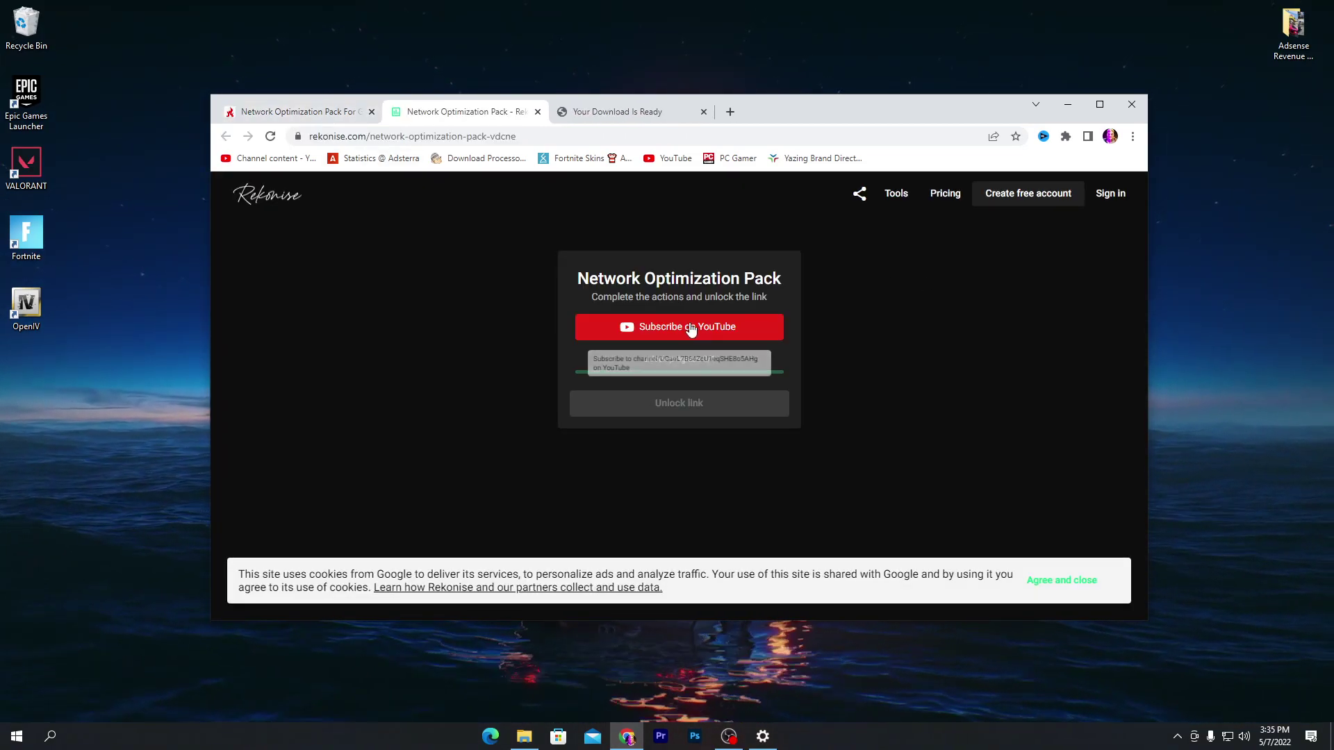
left_click(693, 335)
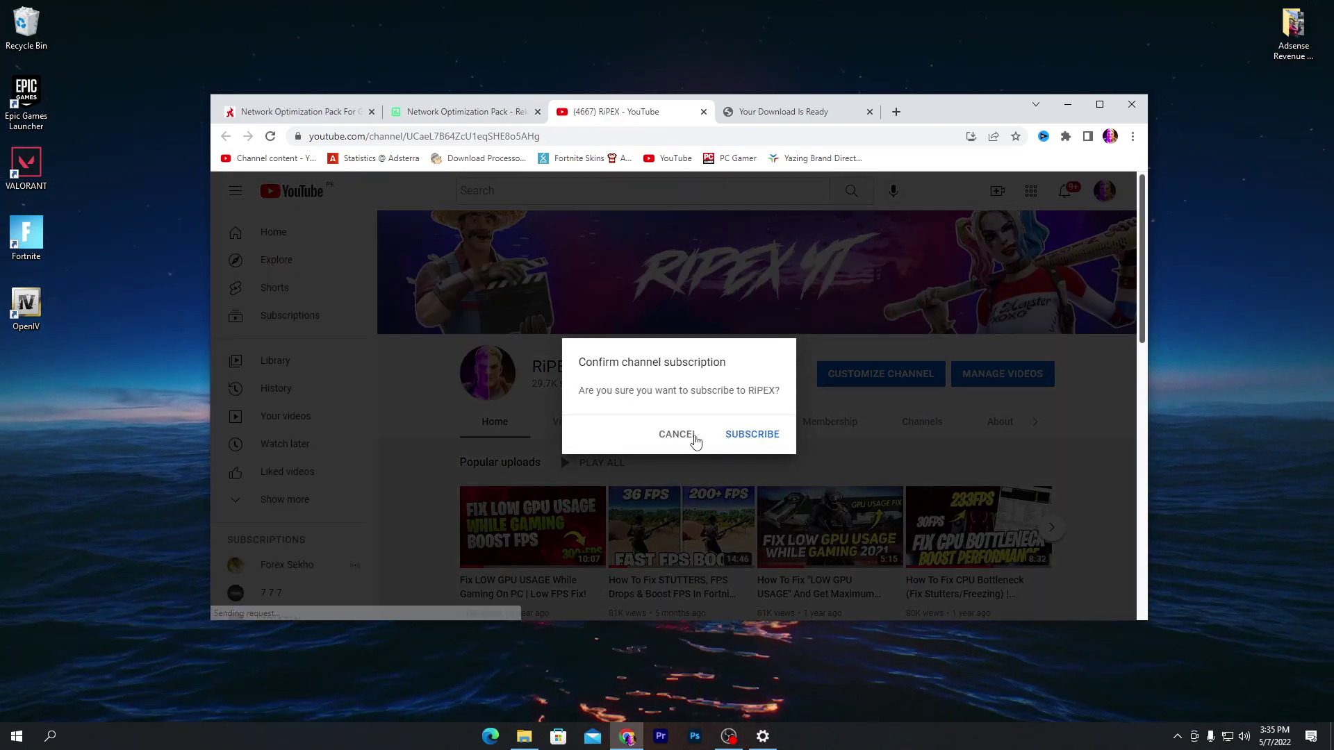
left_click(752, 440)
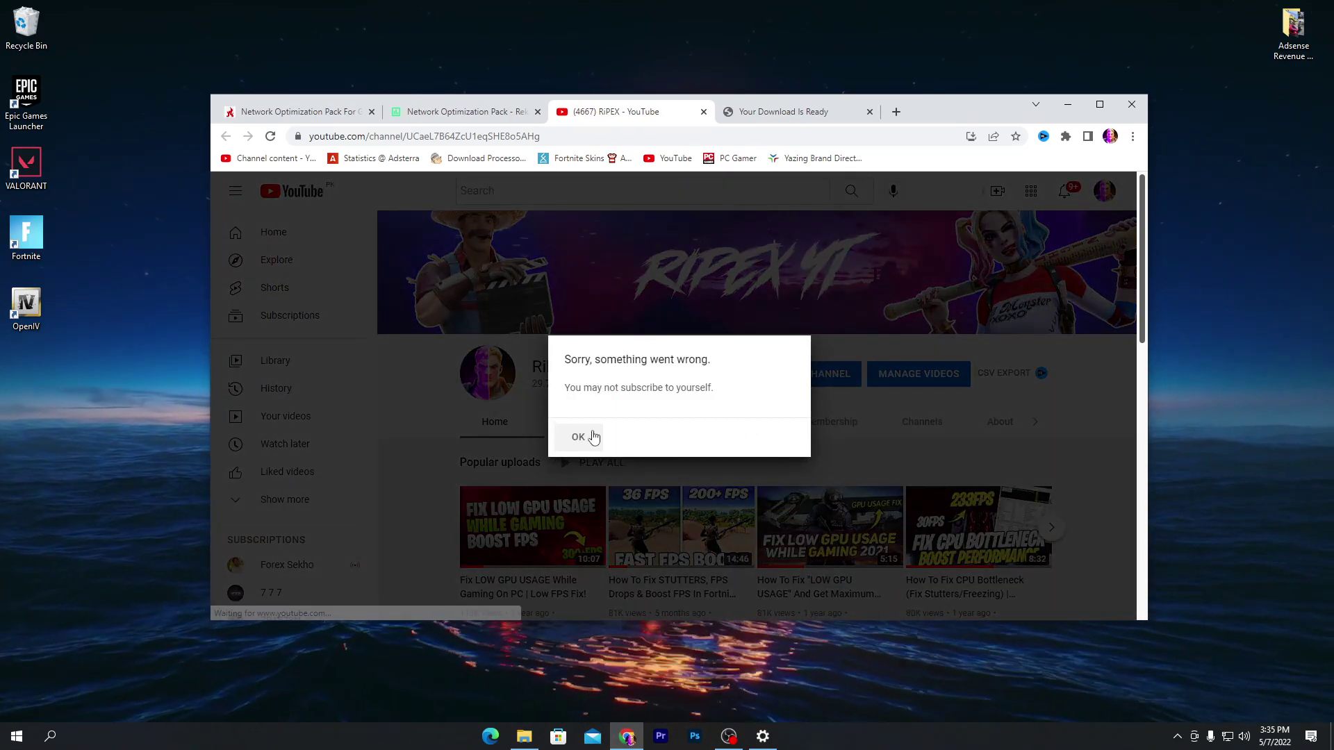
left_click(594, 437)
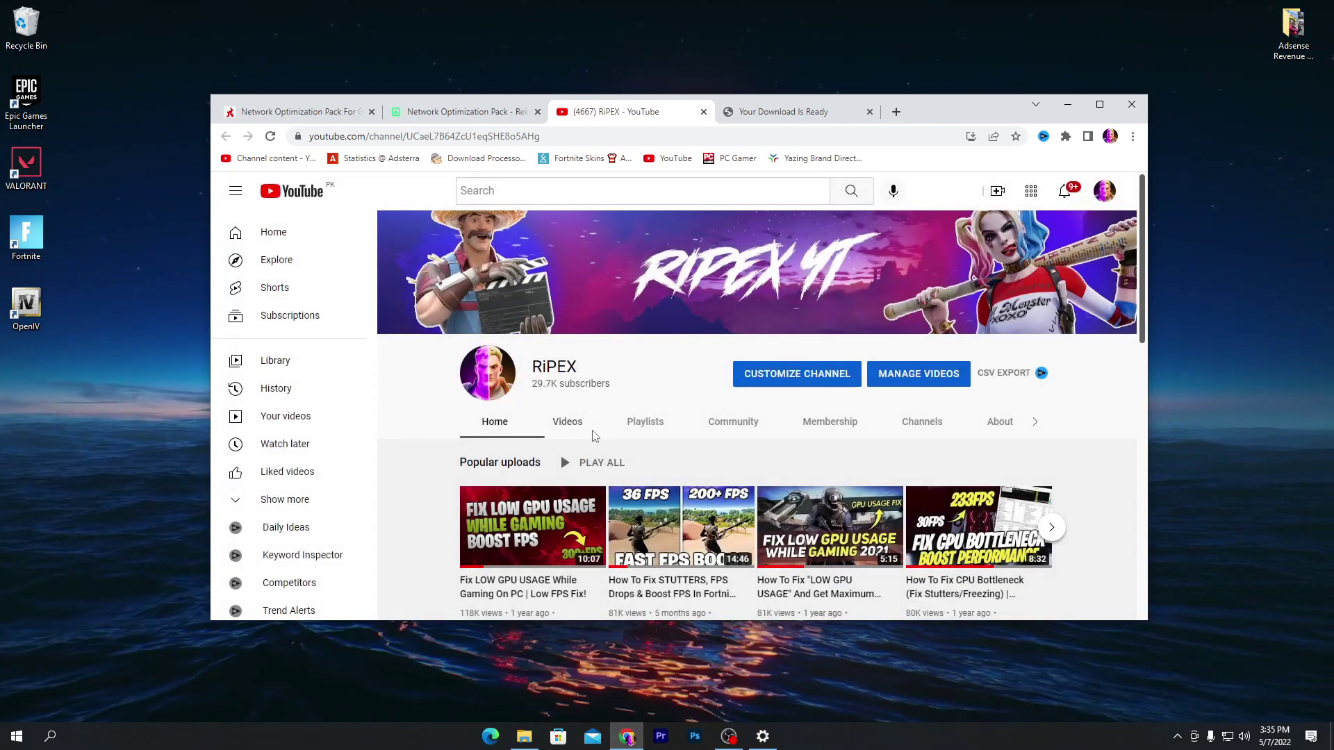
left_click(461, 110)
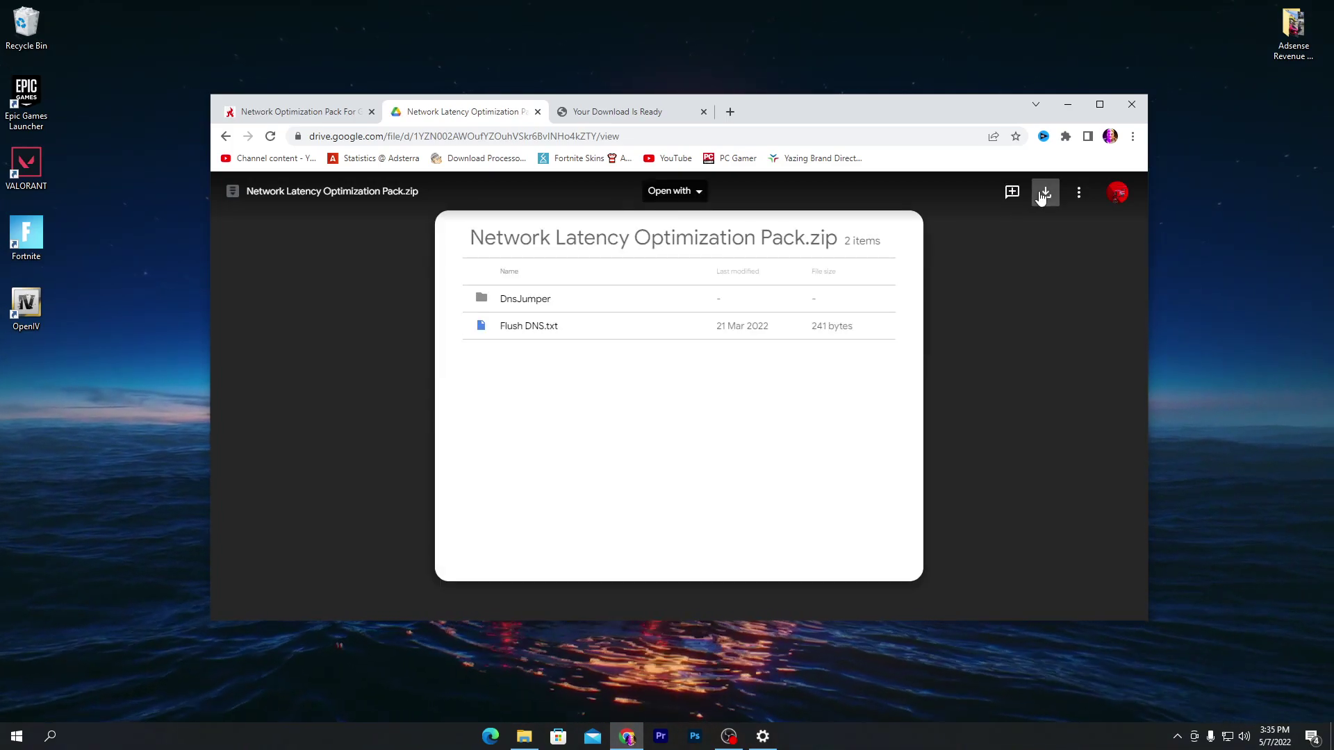
- Extract the Network Latency Optimization Pack zip onto the desktop with Extract Here
left_click(1066, 105)
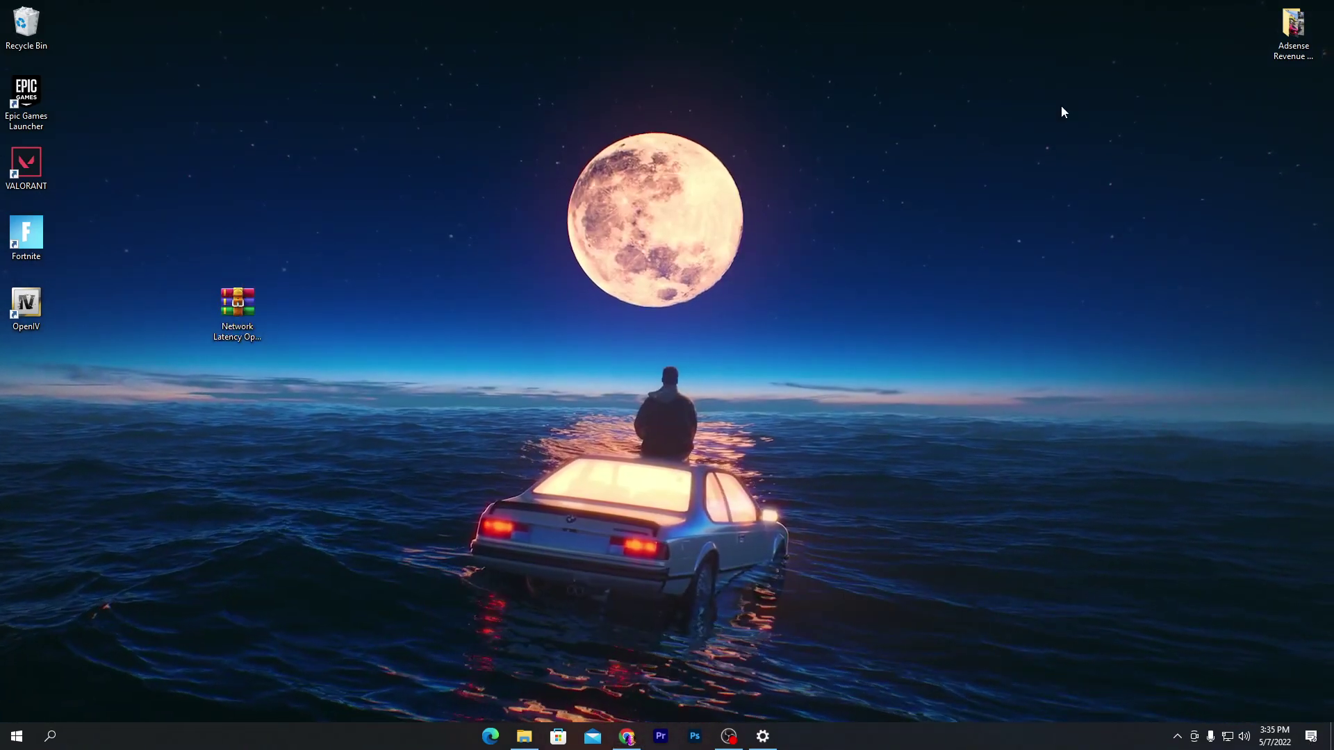
left_click_drag(243, 303, 1141, 163)
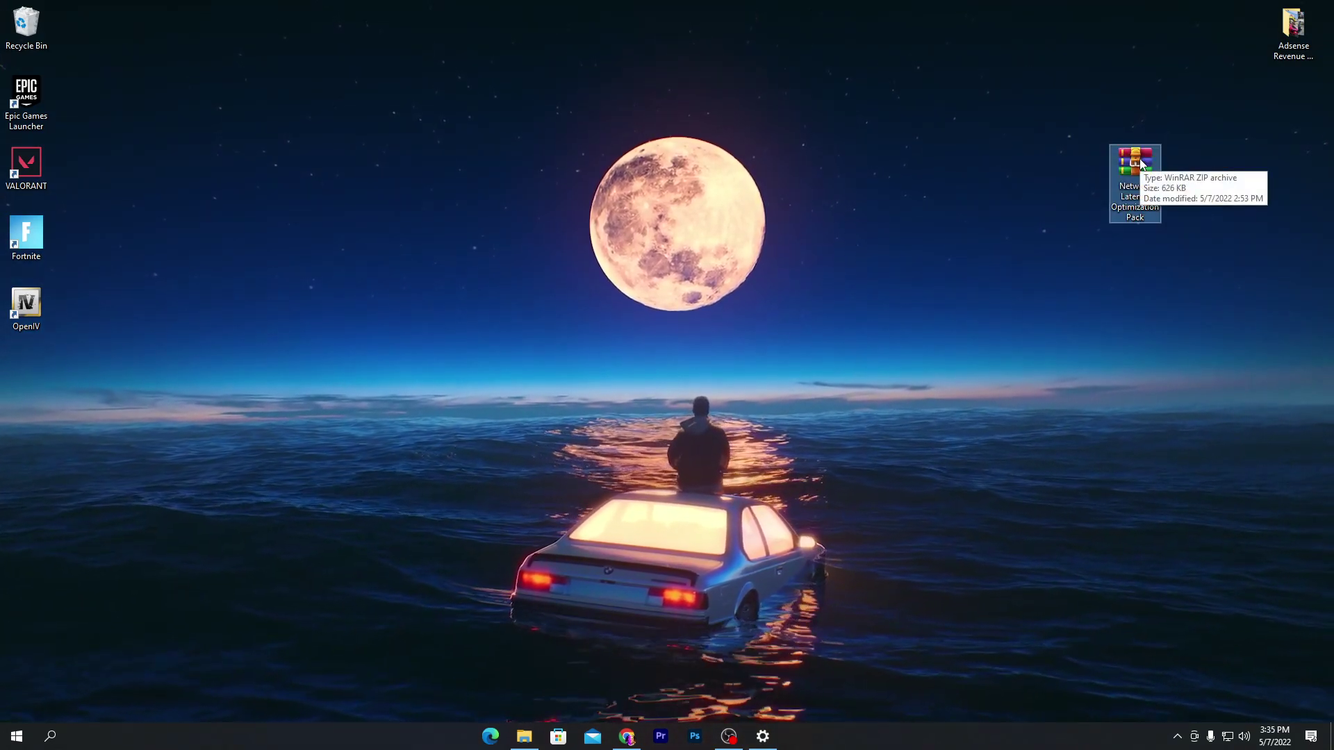
right_click(1139, 160)
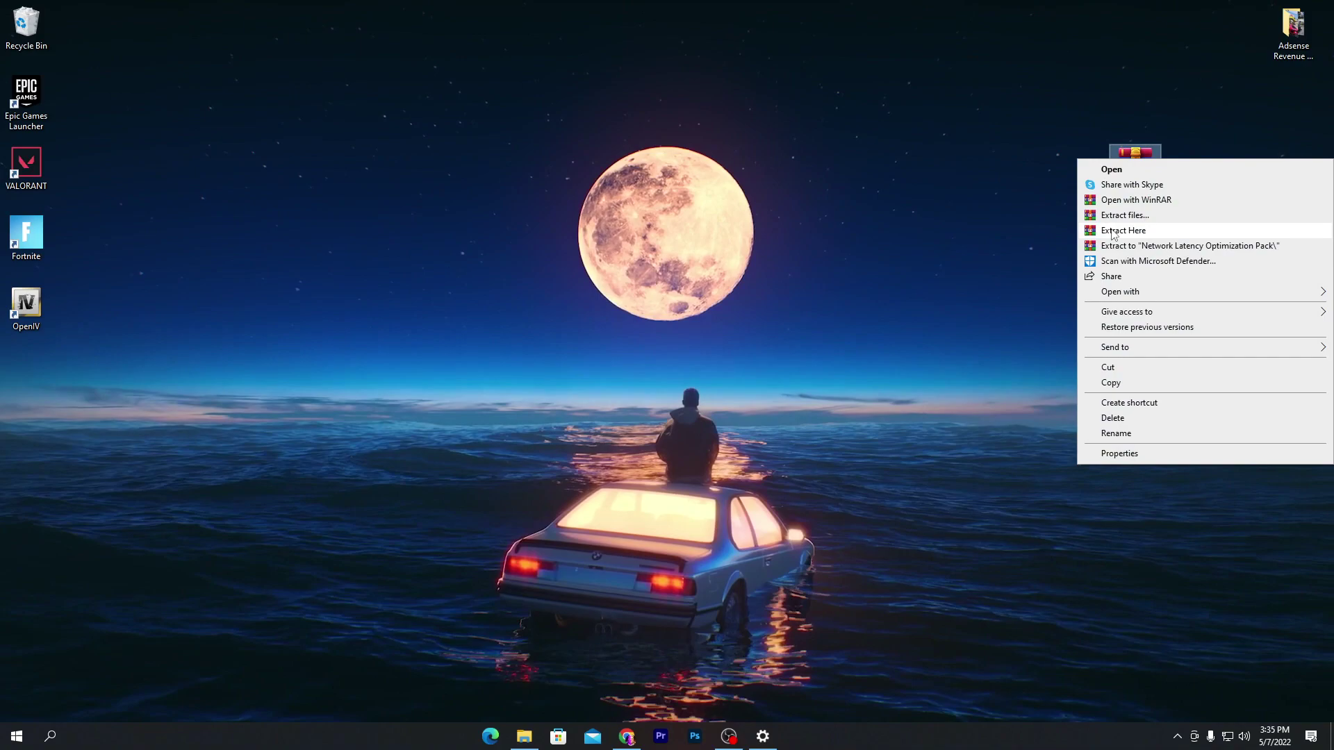
left_click(778, 289)
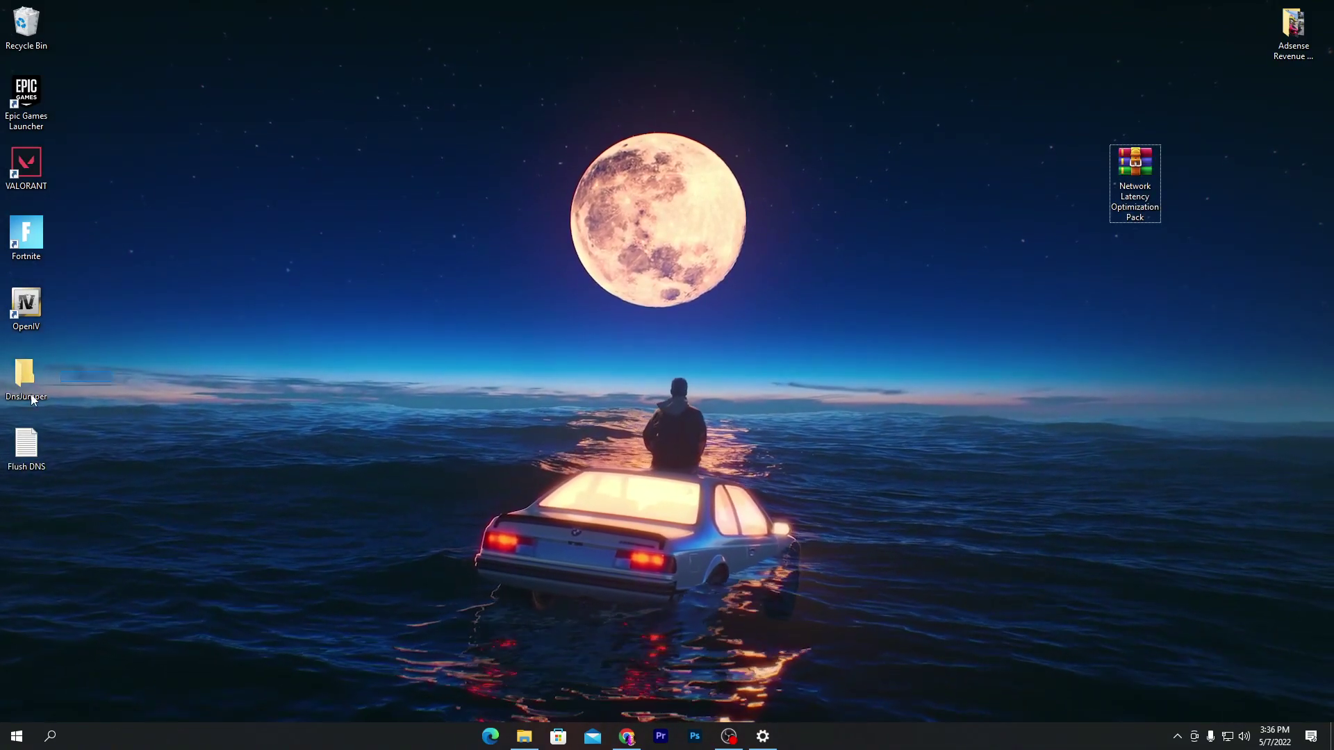
- Move the DnsJumper folder and Flush DNS file near the top of the desktop
left_click_drag(66, 487, 7, 357)
mouse_move(21, 455)
left_mouse_down()
mouse_move(632, 143)
mouse_move(437, 182)
left_mouse_up()
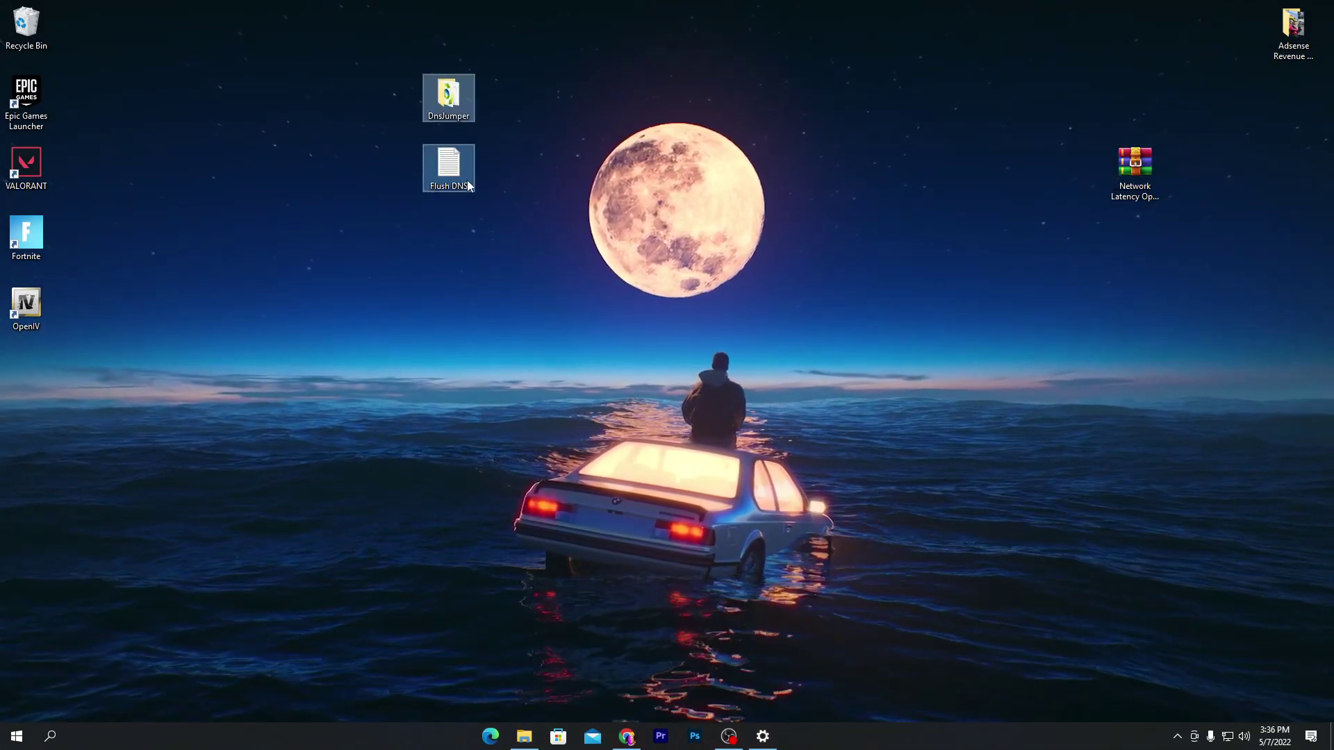
left_click(417, 206)
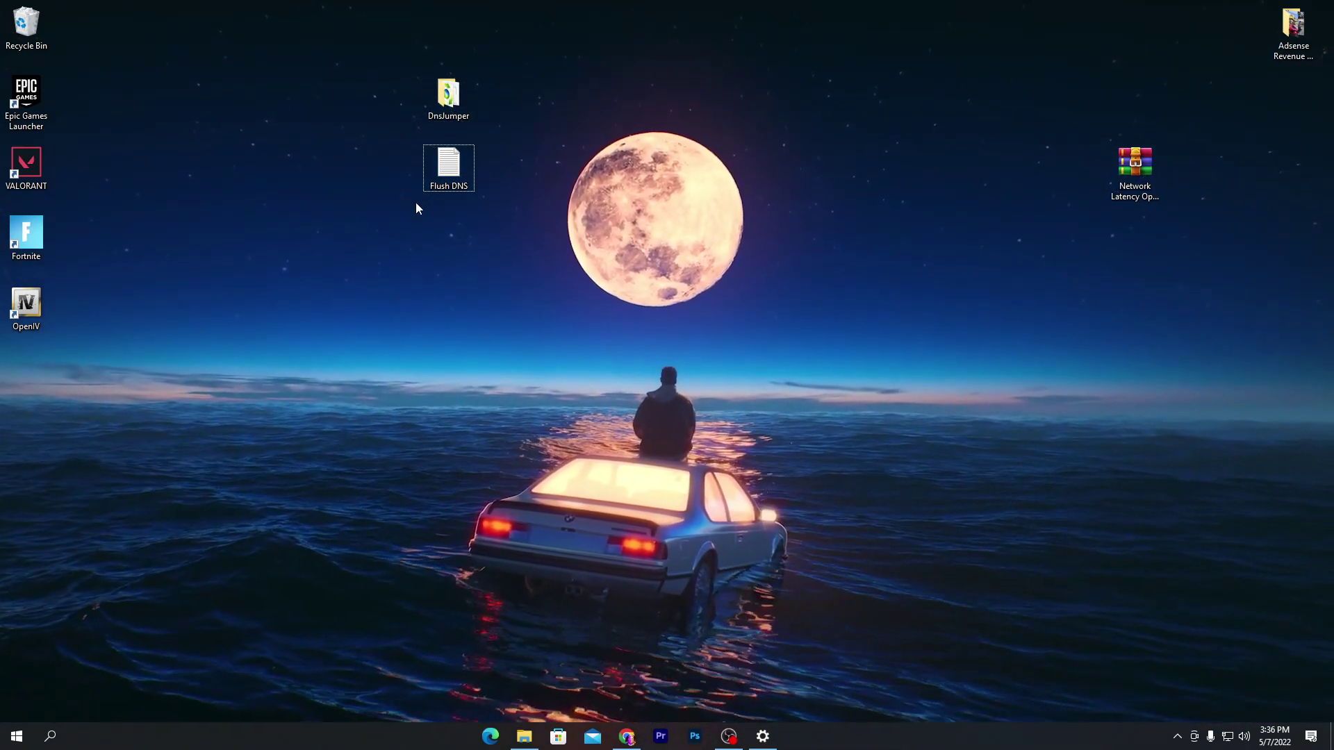
- Open the Flush DNS text file from the desktop in Notepad
double_click(442, 159)
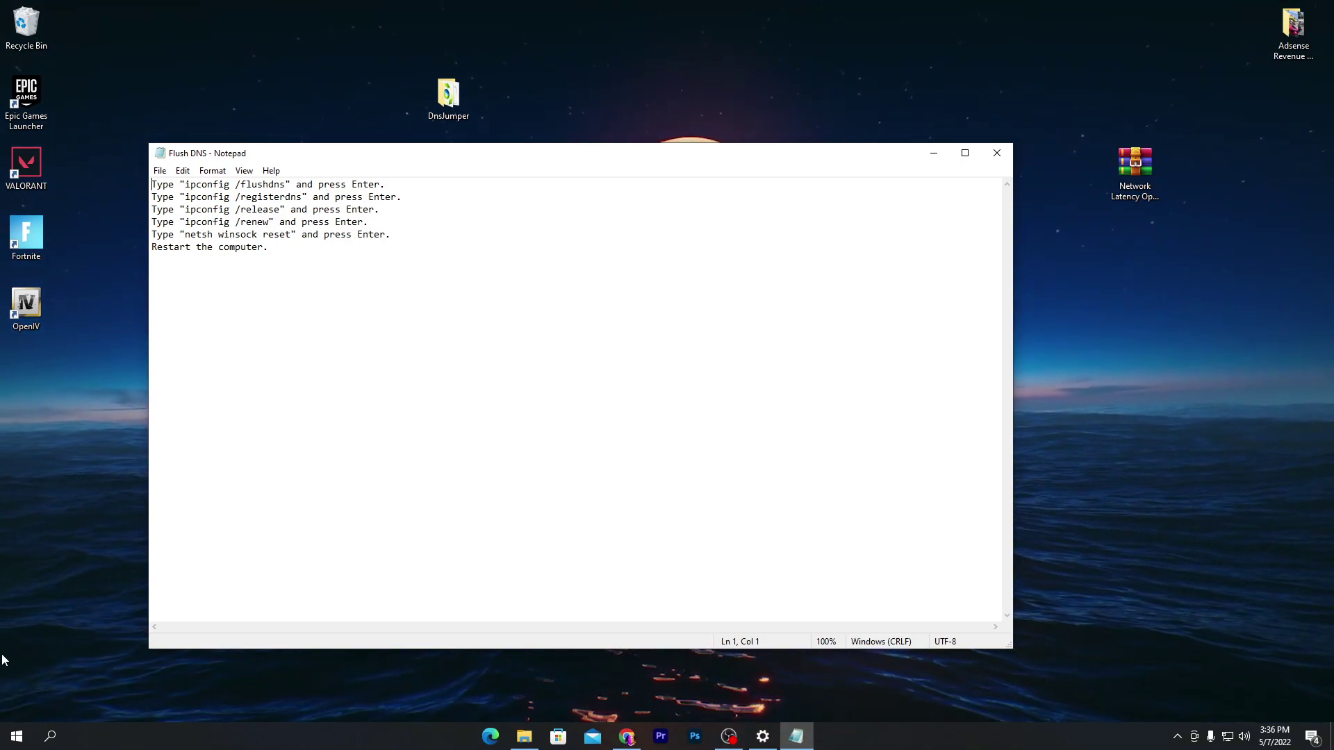
- Launch Command Prompt as administrator and place it beside the Flush DNS notes
left_click(50, 736)
type("cm")
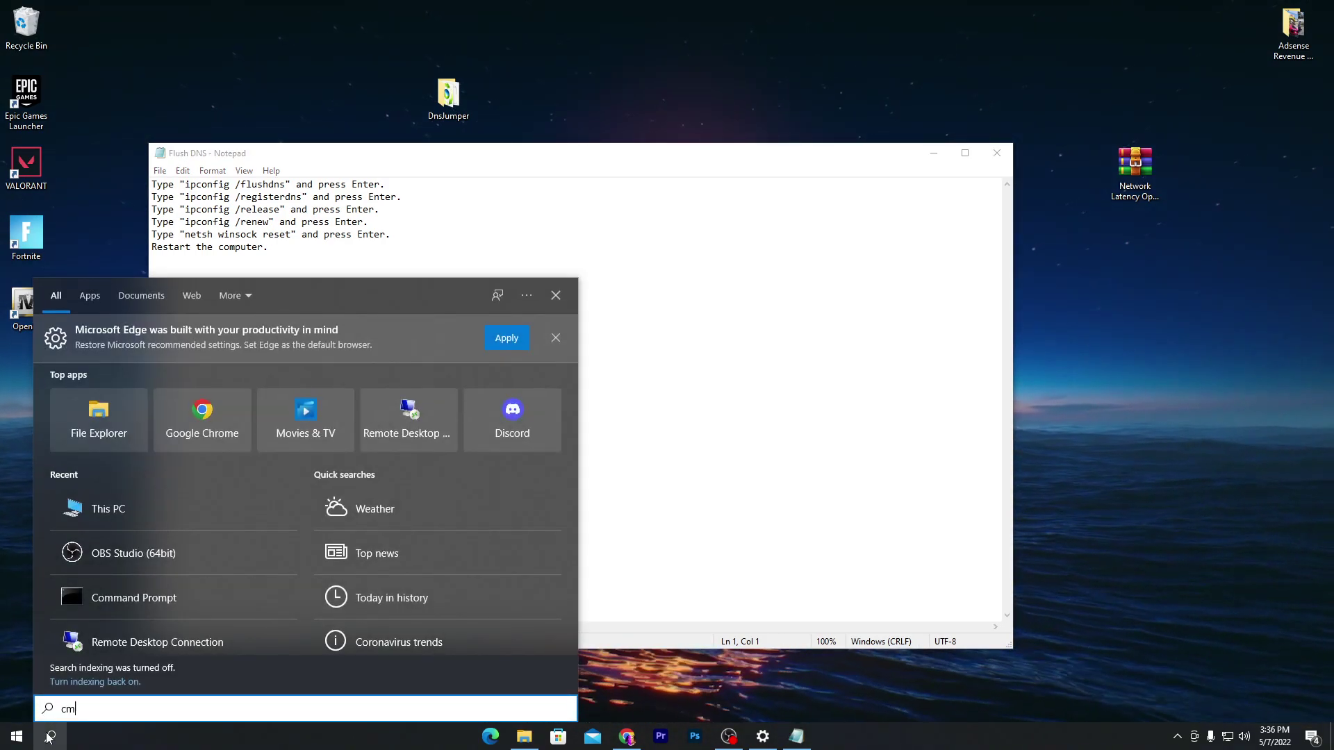
type("d")
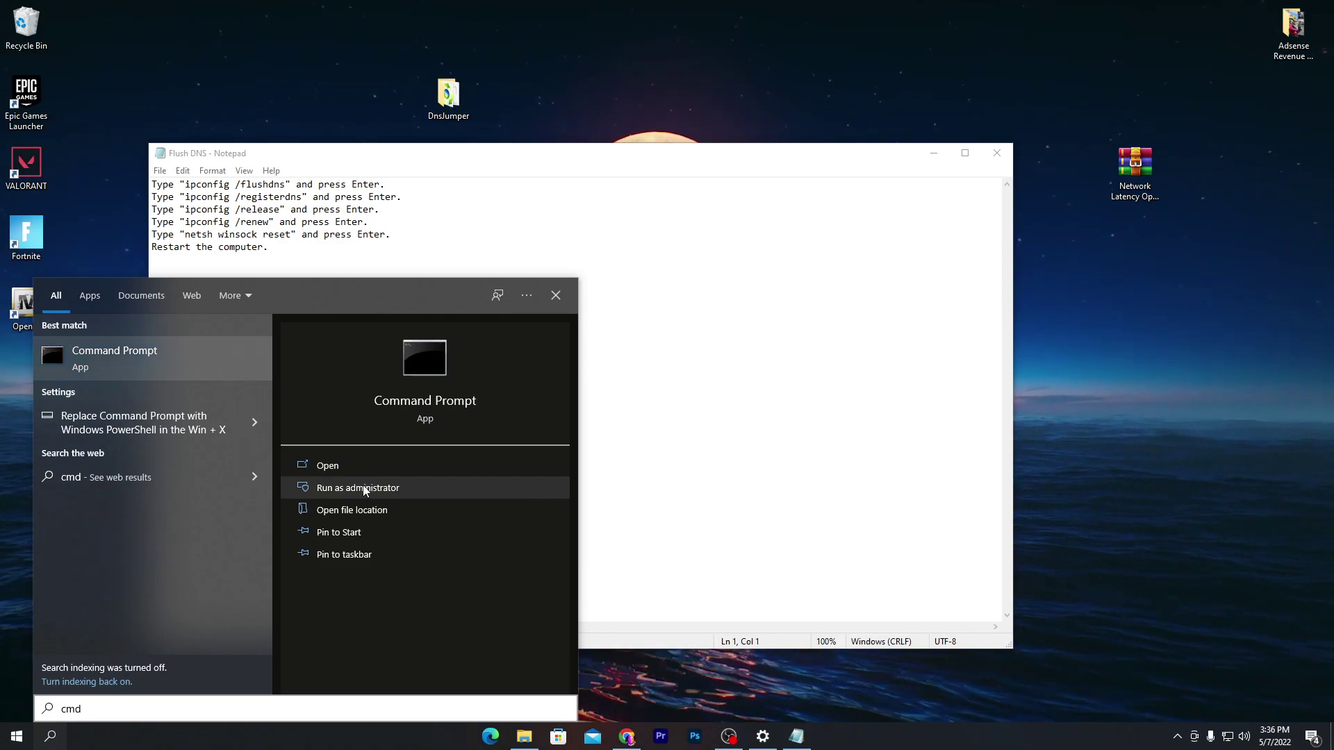
left_click(364, 488)
left_click(601, 452)
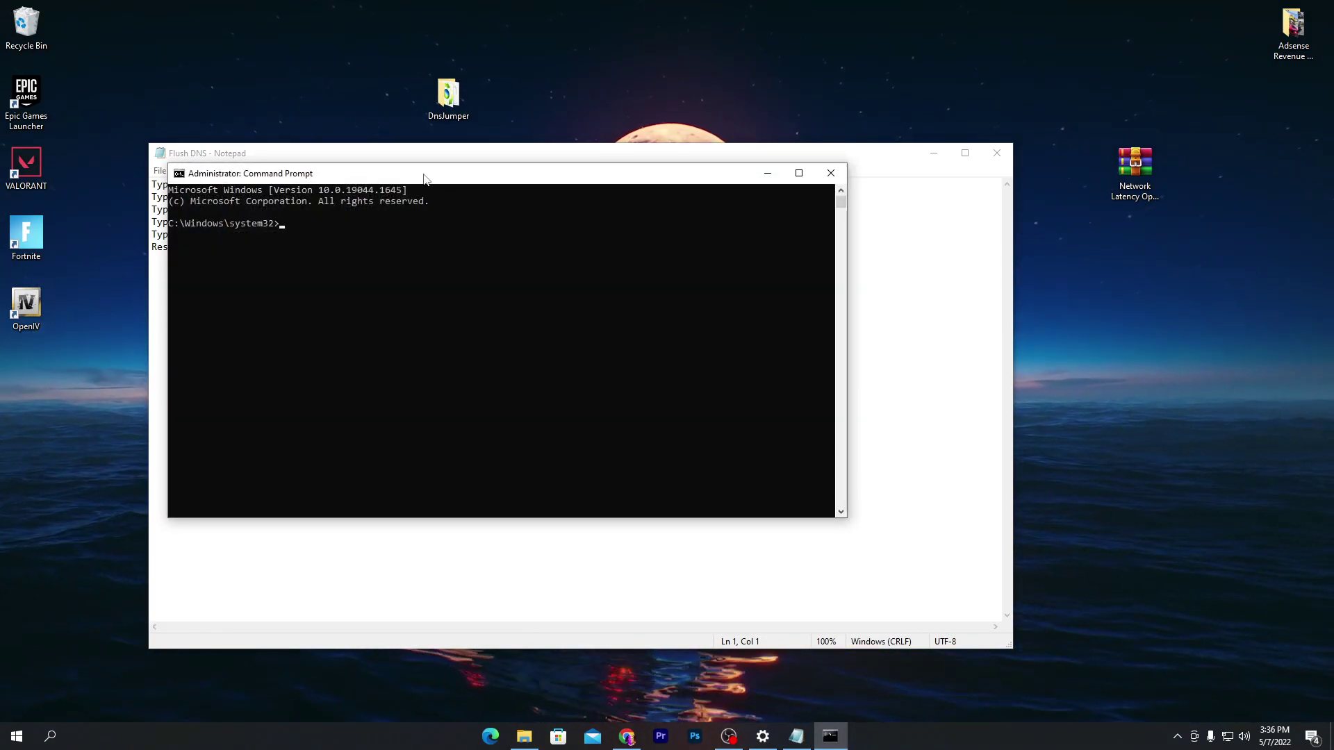
mouse_move(426, 179)
left_mouse_down()
mouse_move(919, 178)
mouse_move(817, 191)
left_mouse_up()
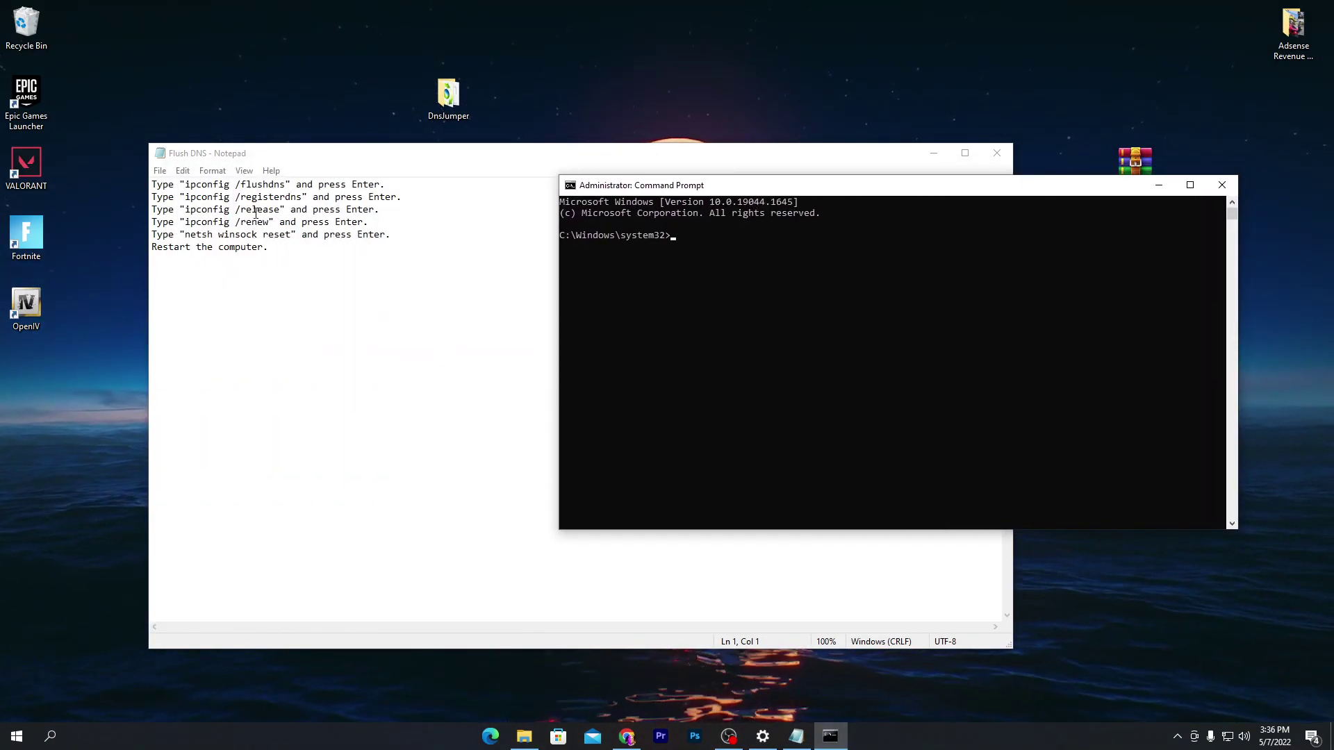
- Paste and run ipconfig /flushdns and ipconfig /registerdns from the notes
left_click(186, 186)
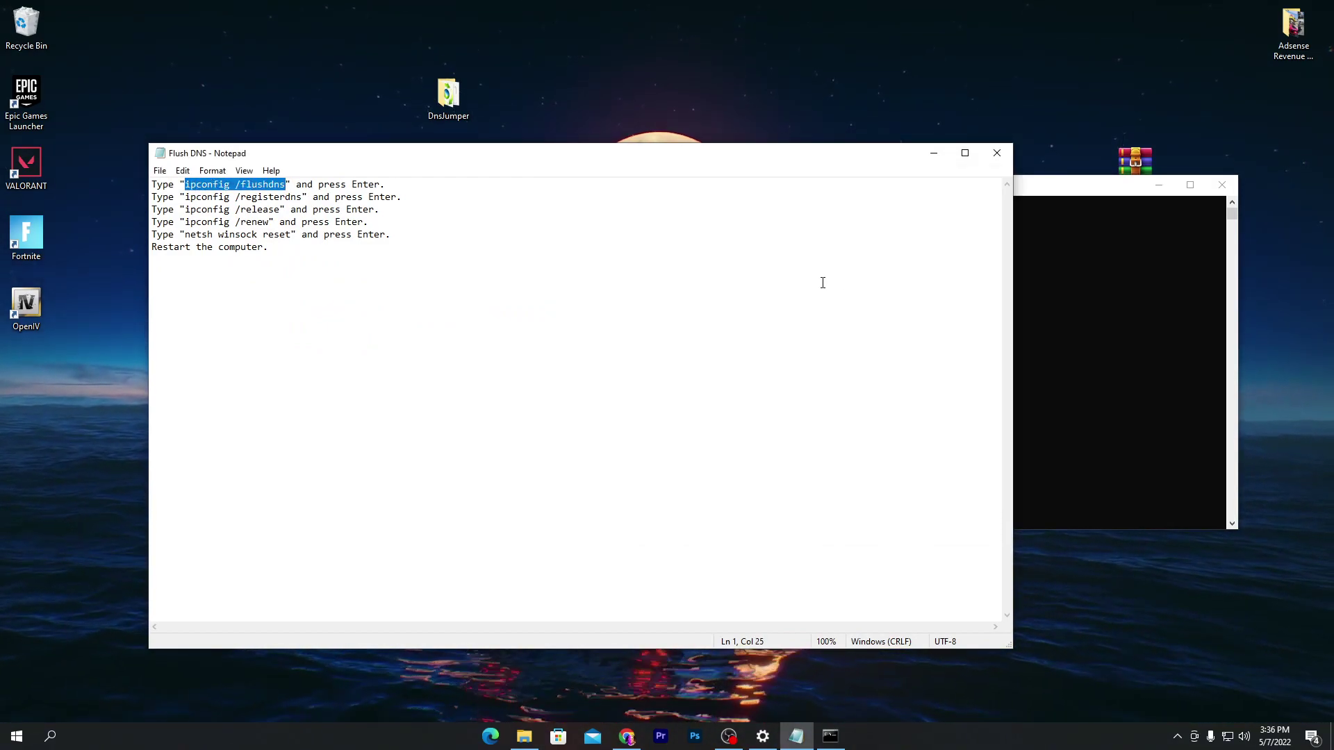
left_click(1041, 283)
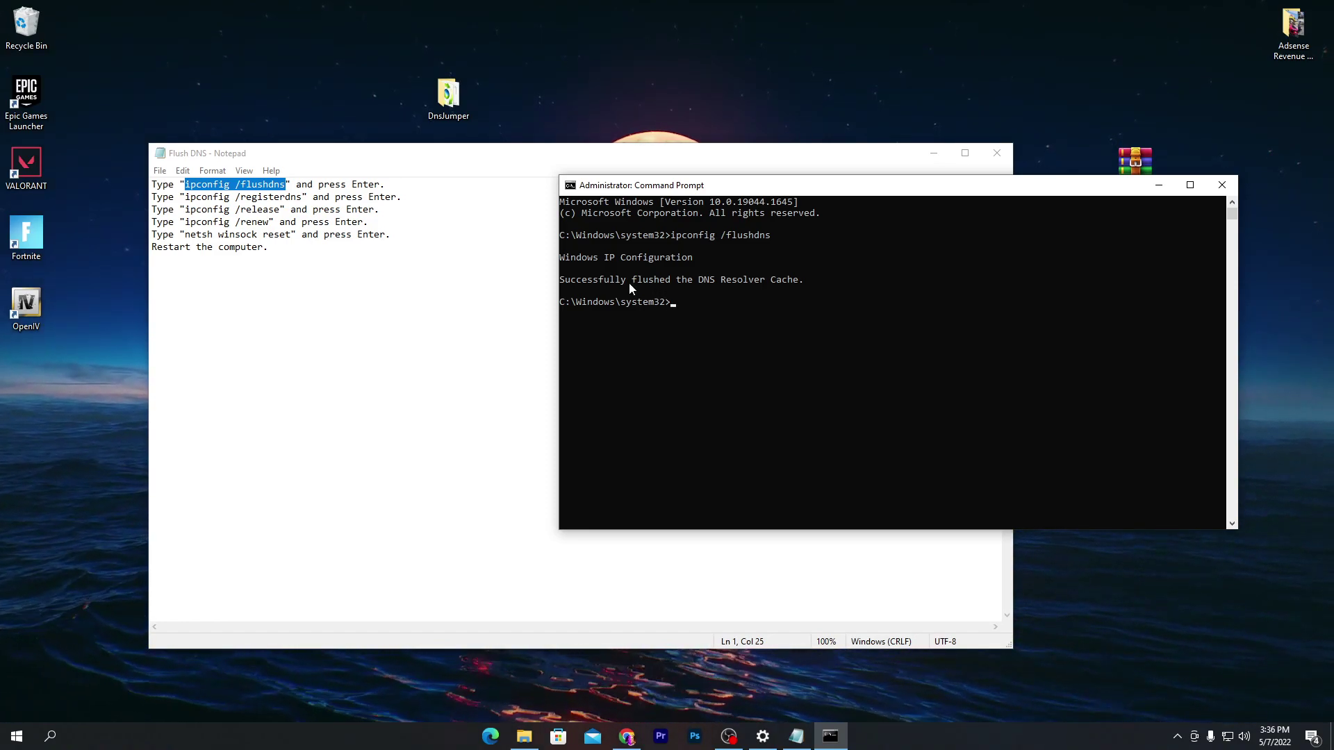
left_click_drag(186, 198, 217, 202)
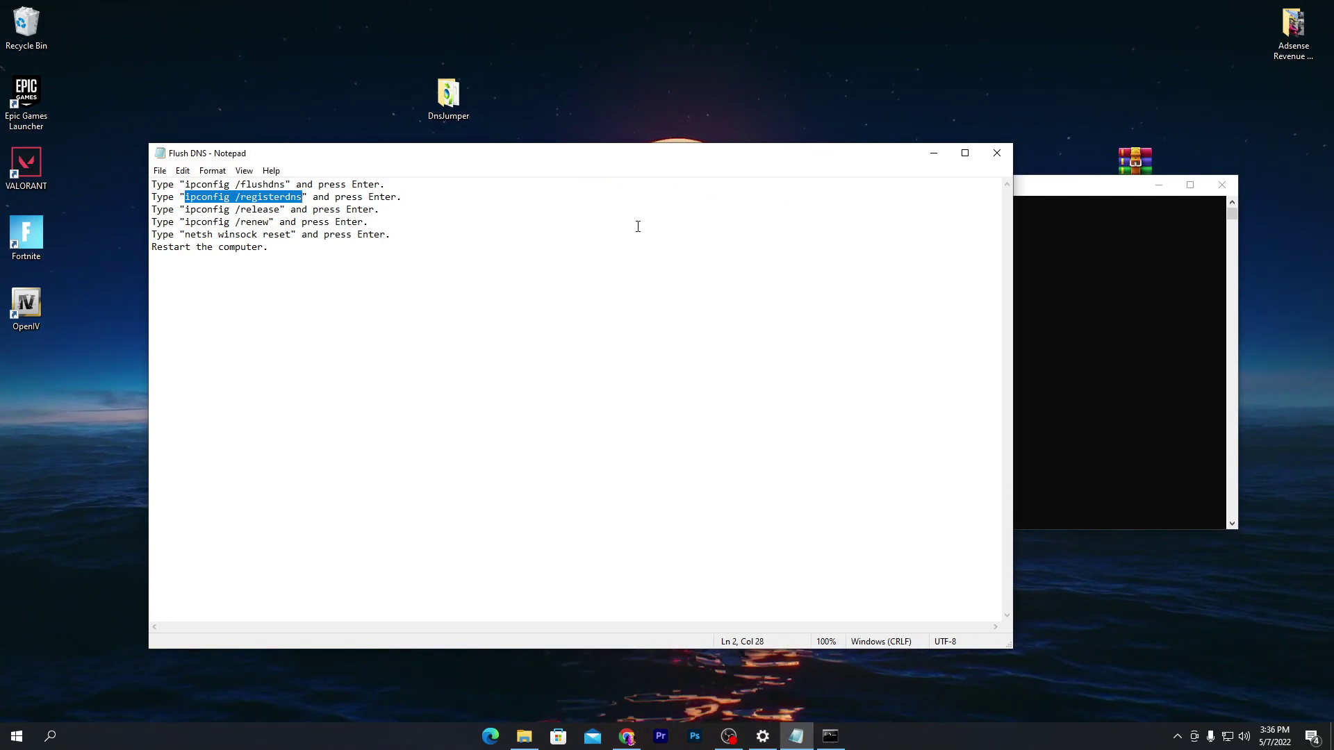
left_click(1099, 318)
type("ipconfig /registerdns")
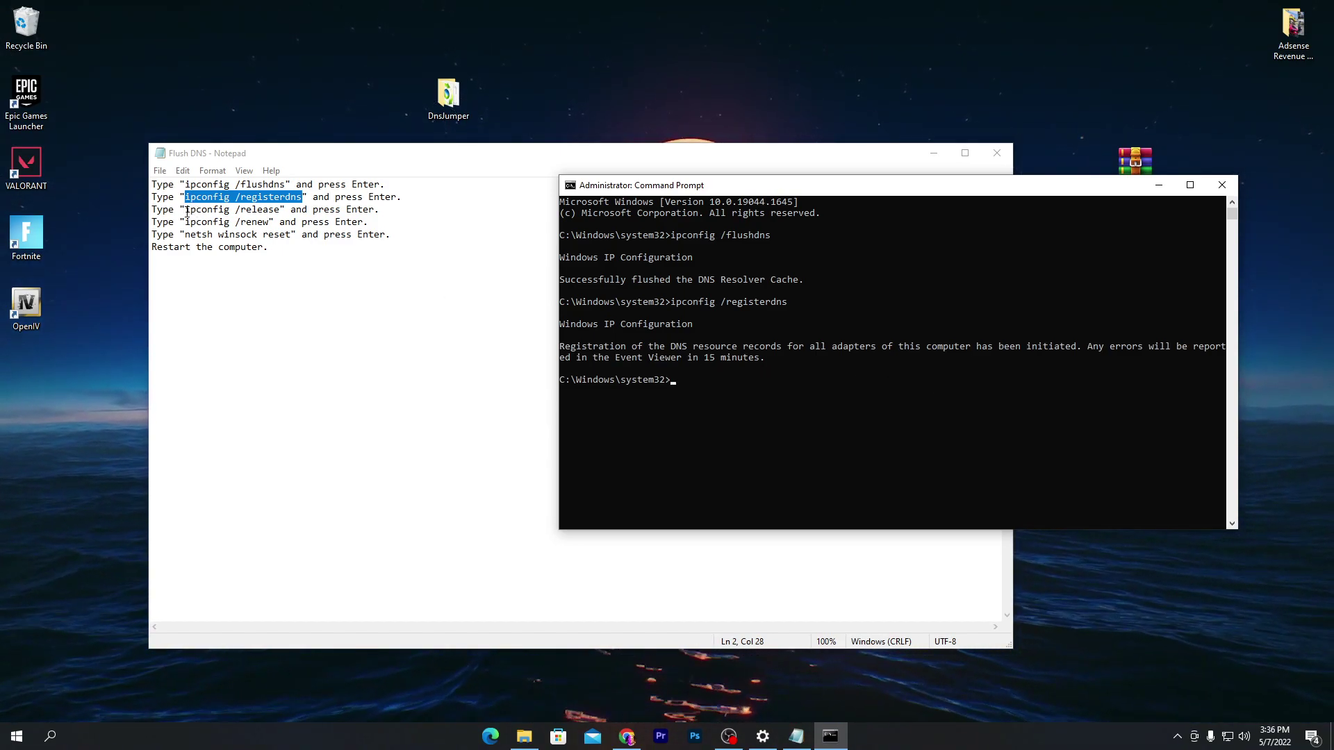
left_click_drag(184, 209, 276, 215)
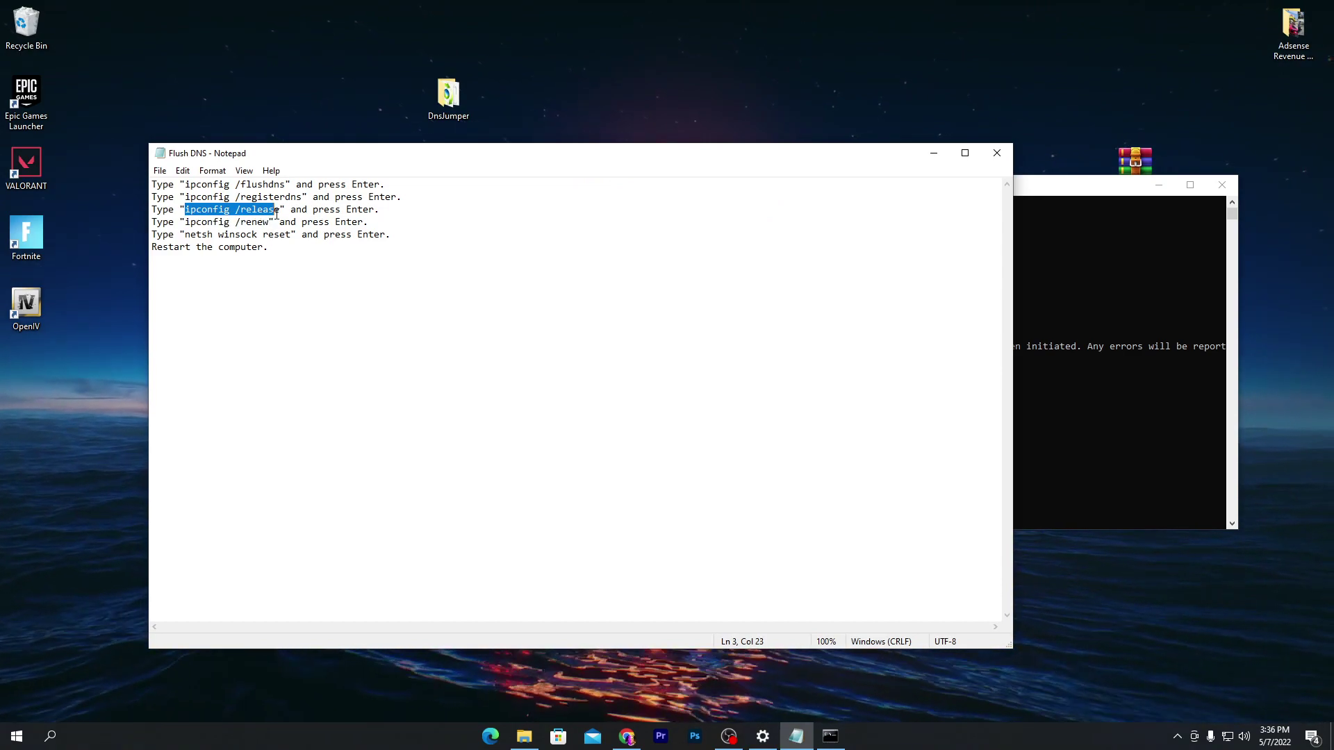
- Run ipconfig /release and ipconfig /renew in the administrator prompt
left_click(841, 747)
right_click(864, 473)
key("Return")
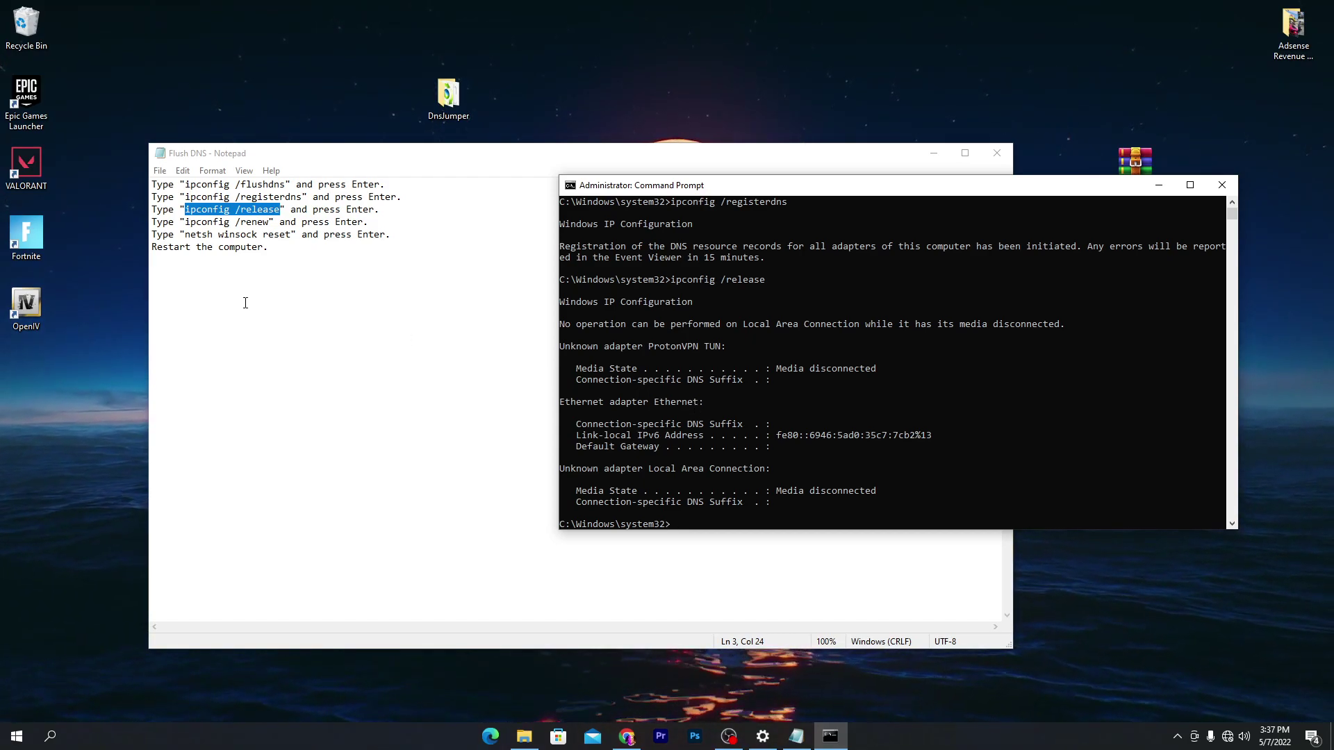
left_click(187, 222)
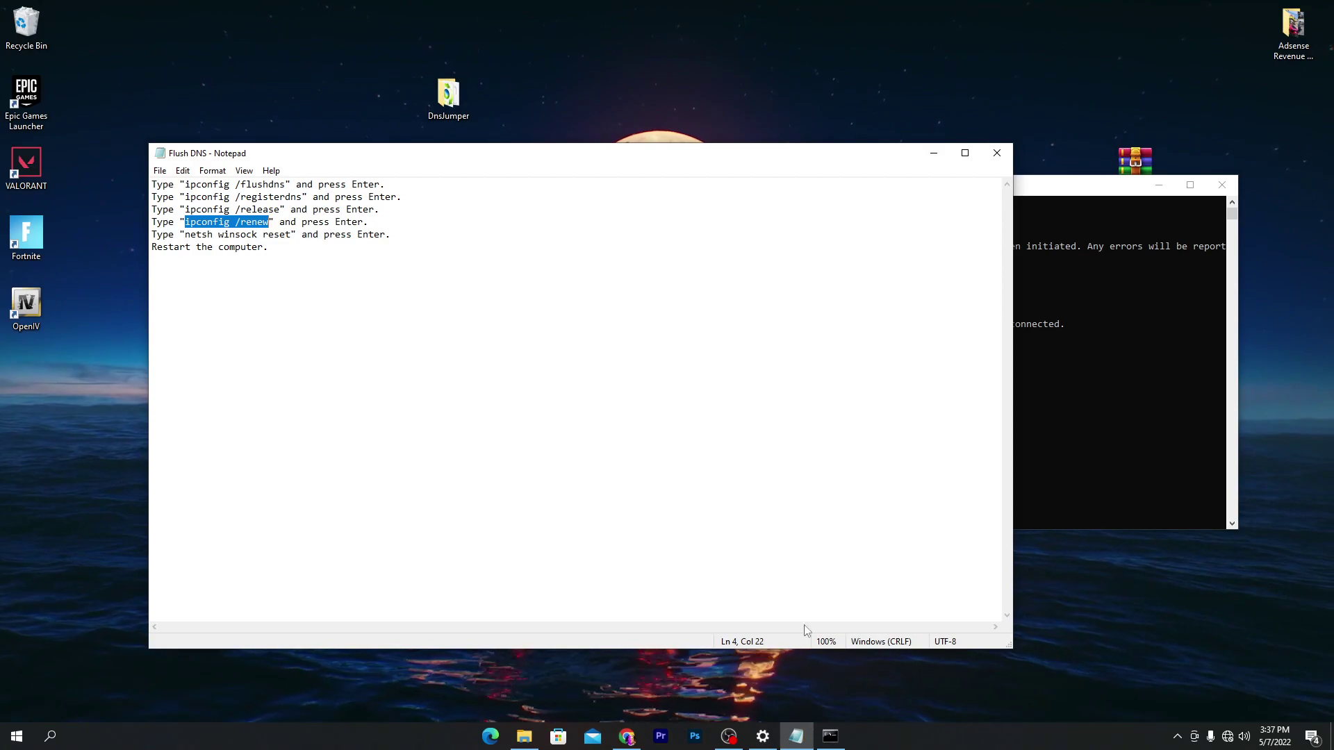
left_click(842, 730)
type("ipconfig /renew")
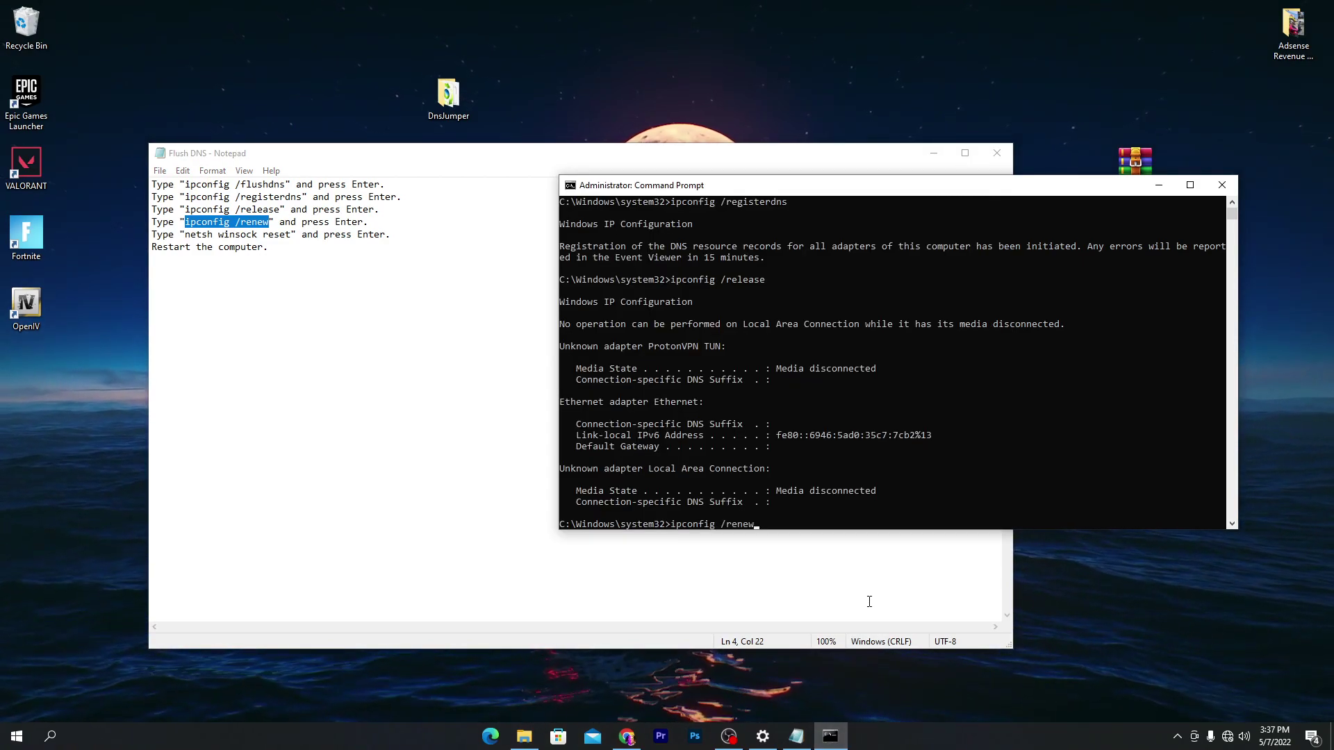
key("Return")
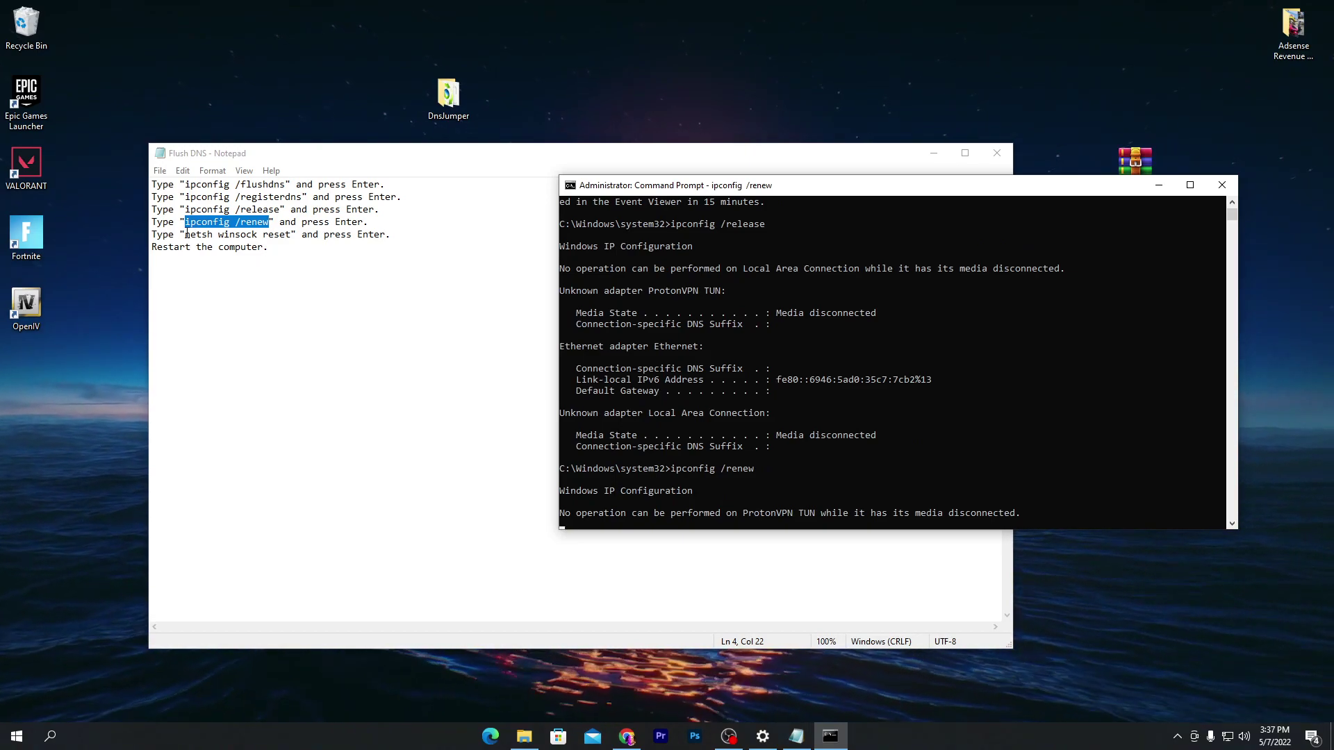
- Run netsh winsock reset to reset the Winsock Catalog
left_click_drag(186, 234, 241, 238)
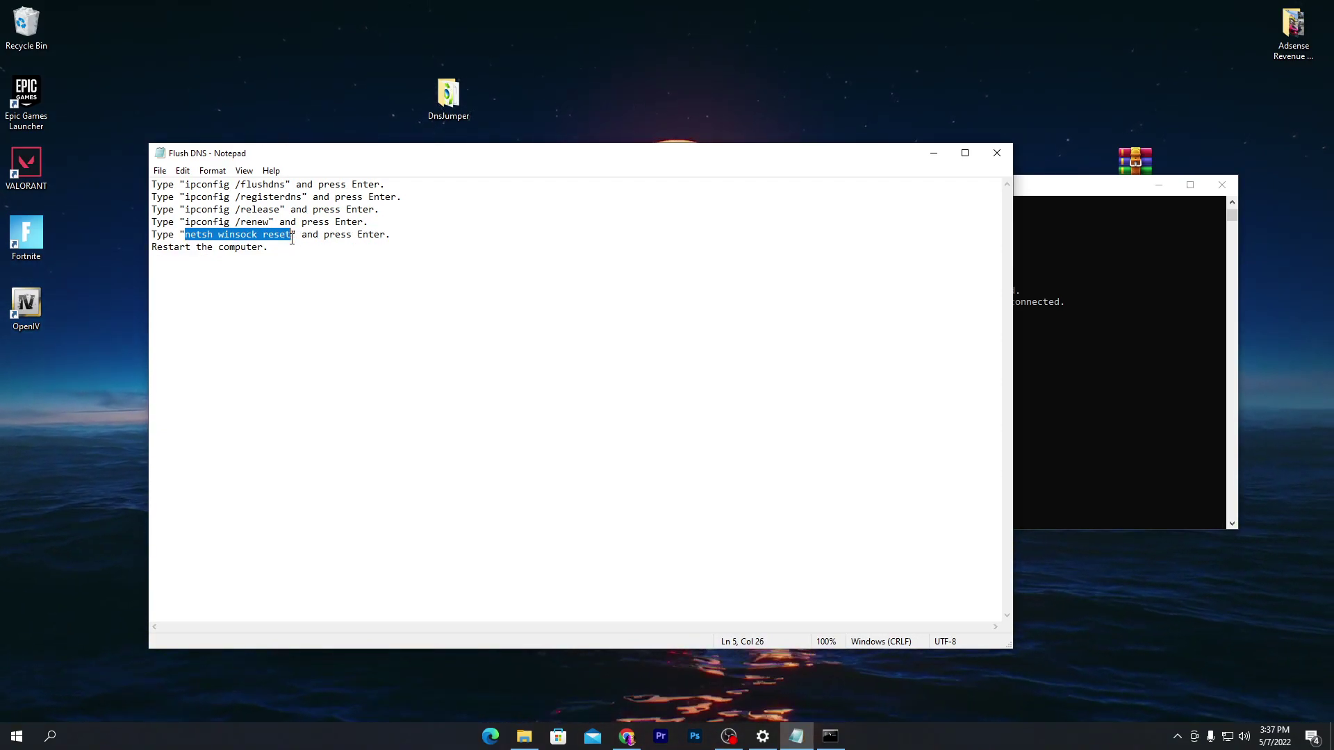
left_click(1090, 353)
right_click(1069, 420)
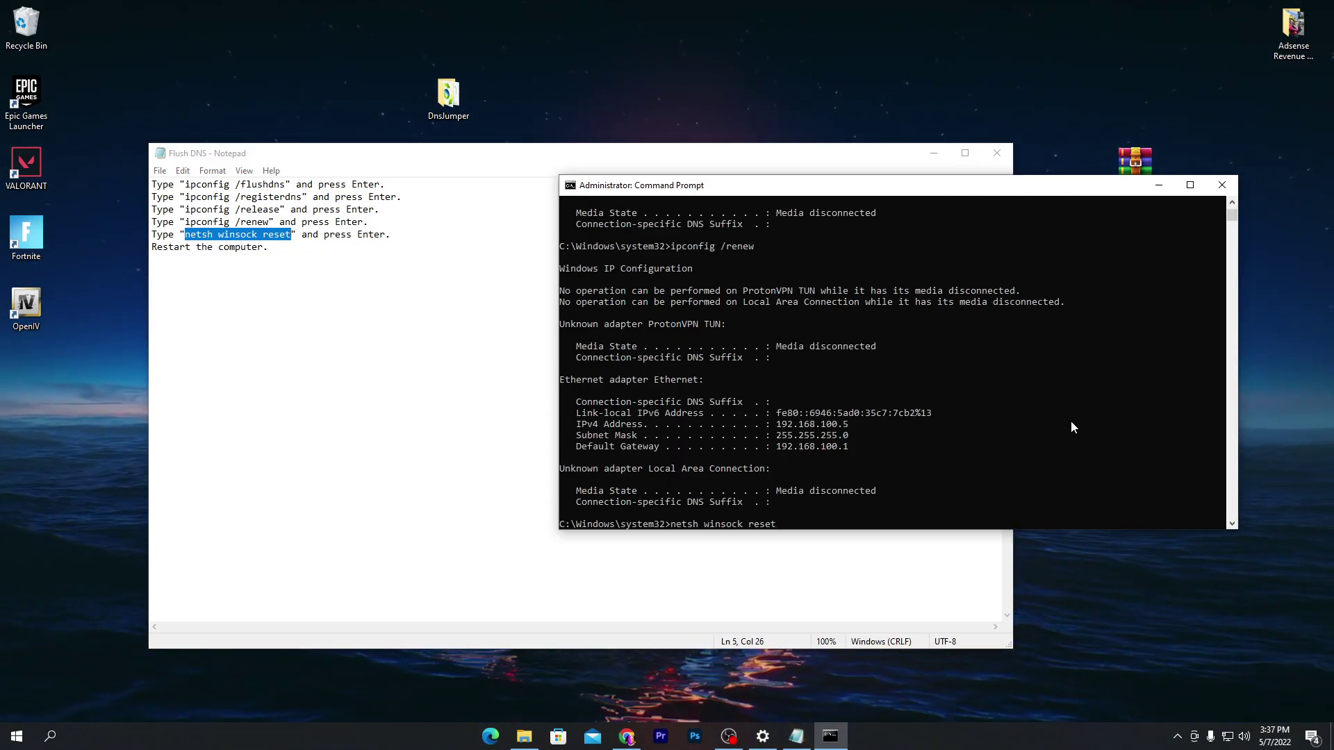
key("Return")
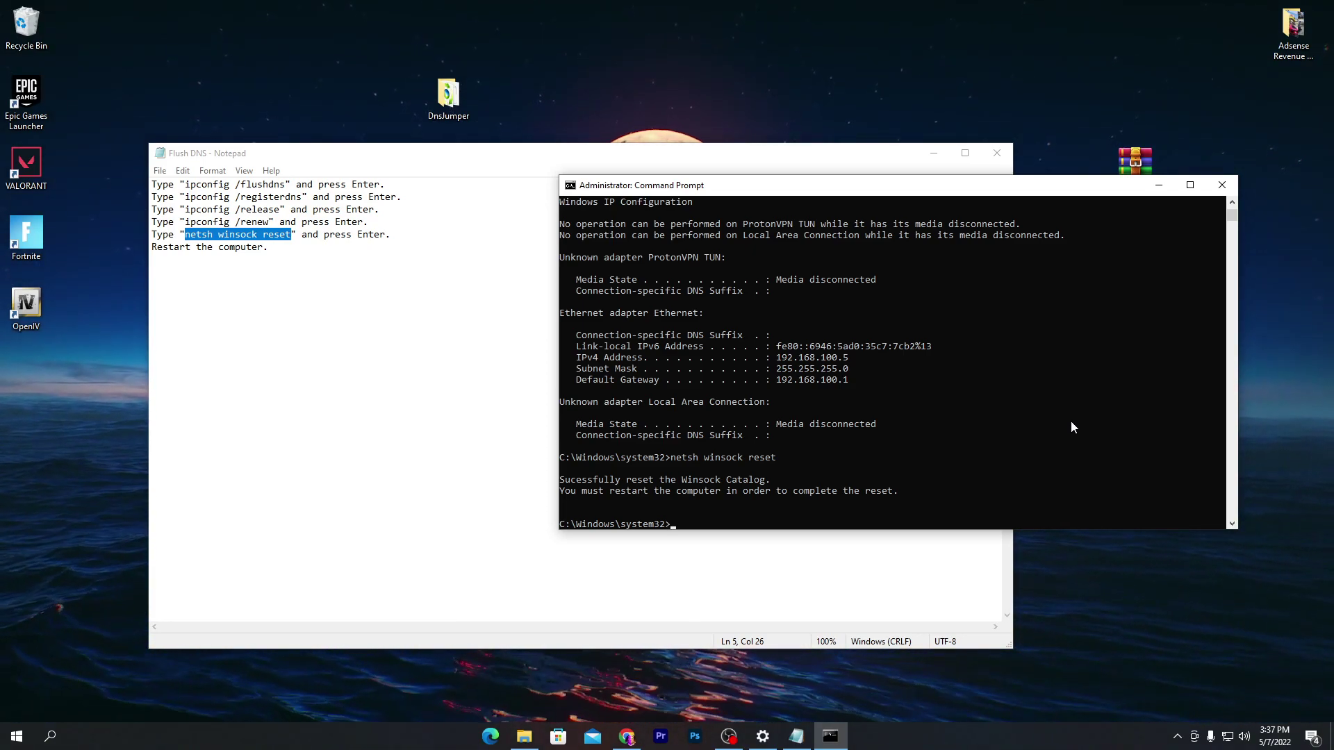
- Close Command Prompt and the Flush DNS notes, then open the DnsJumper folder
left_click(1222, 186)
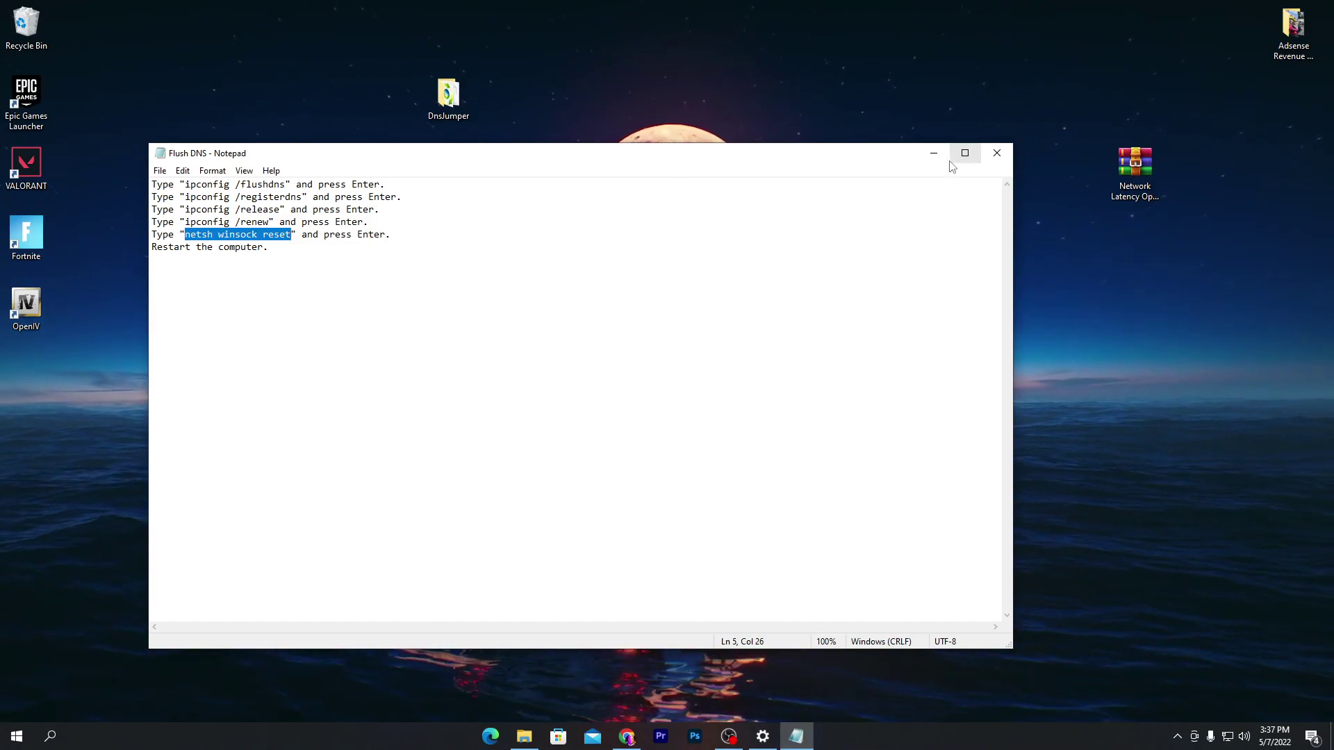
left_click(996, 154)
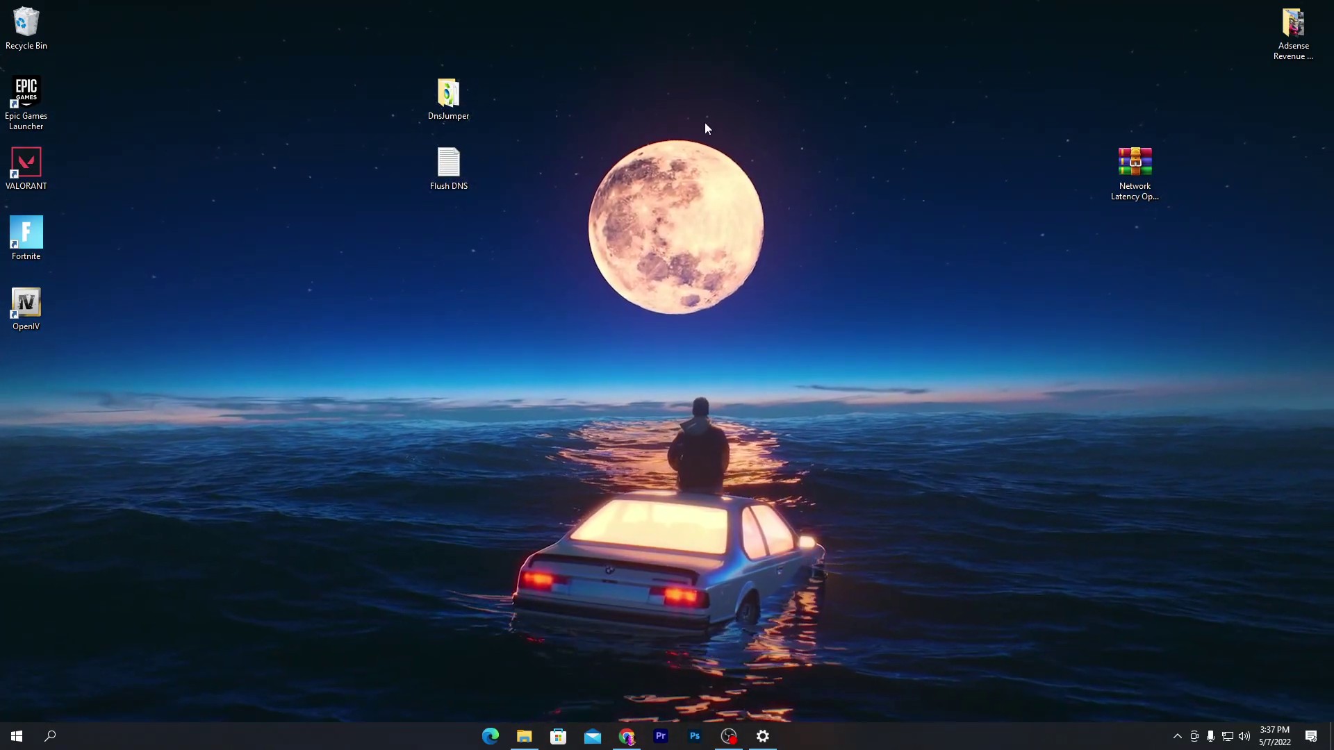
left_click_drag(450, 94, 499, 167)
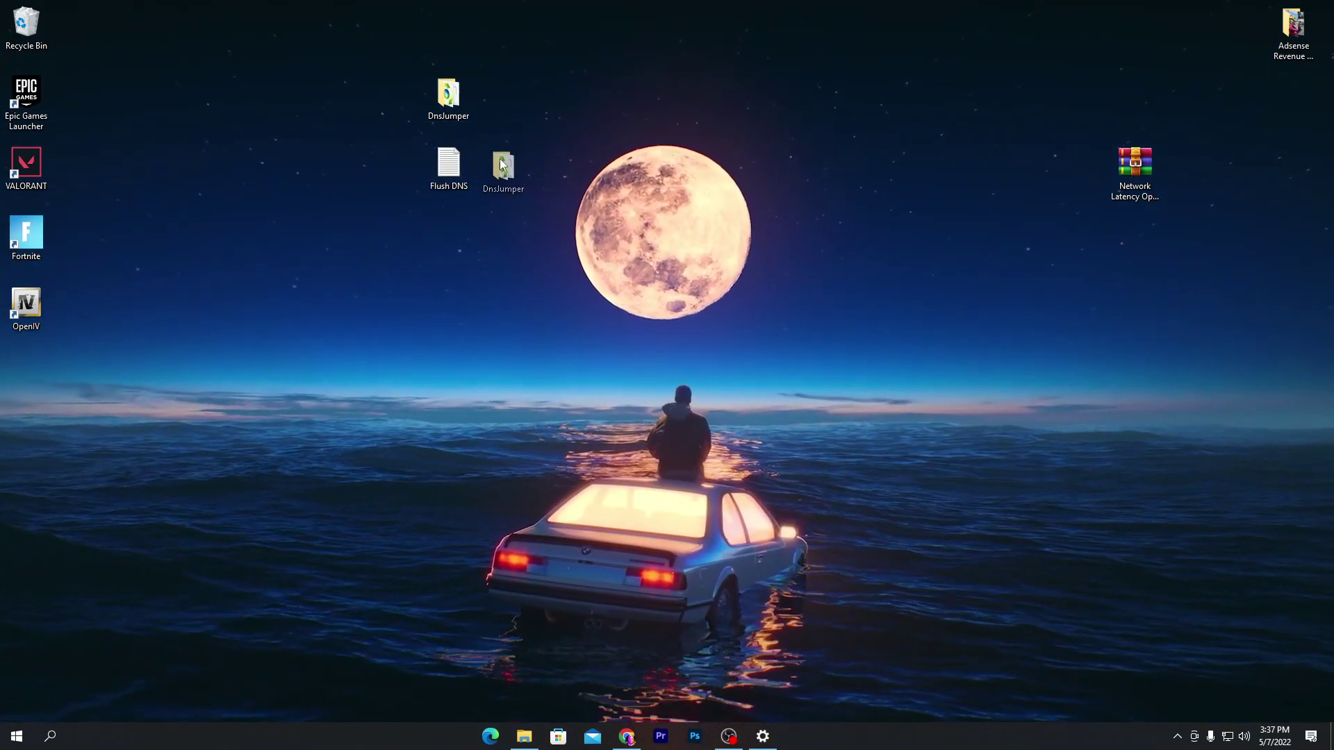
double_click(498, 170)
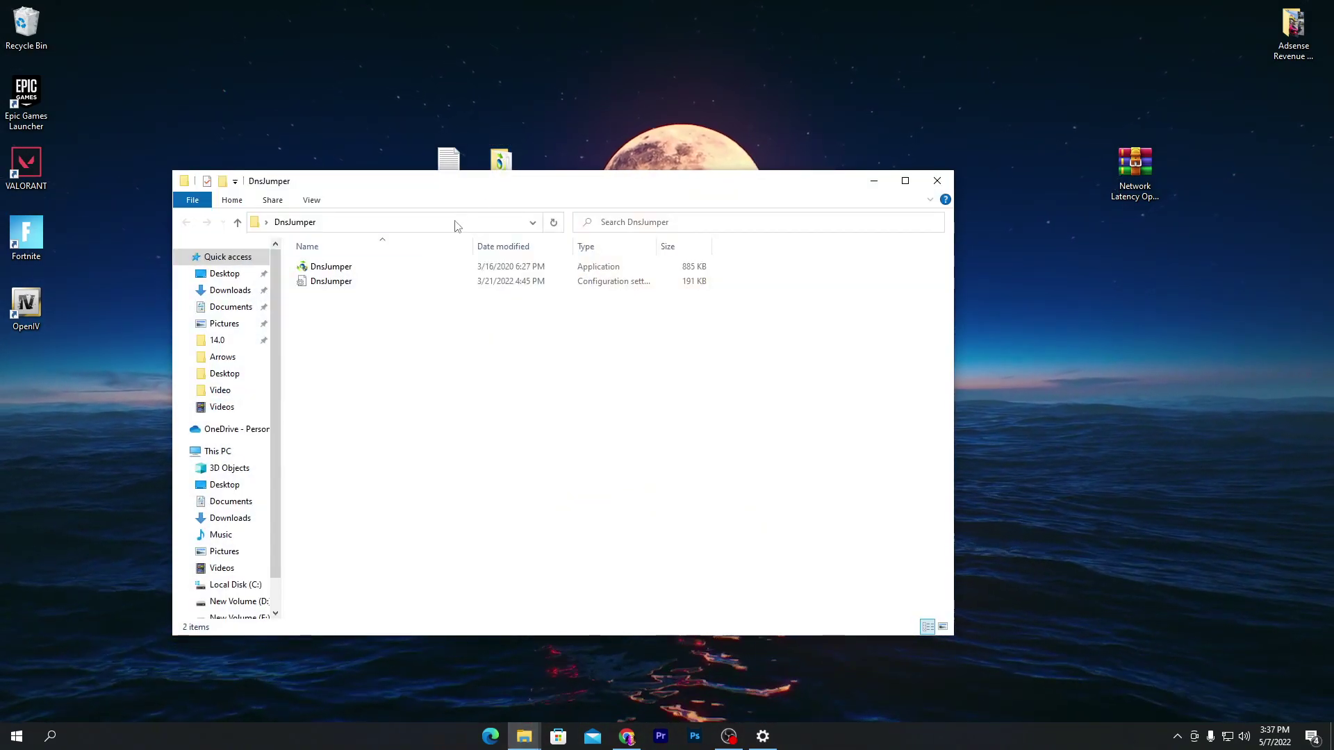
- Run DnsJumper.exe with administrator approval and minimize File Explorer
left_click(348, 267)
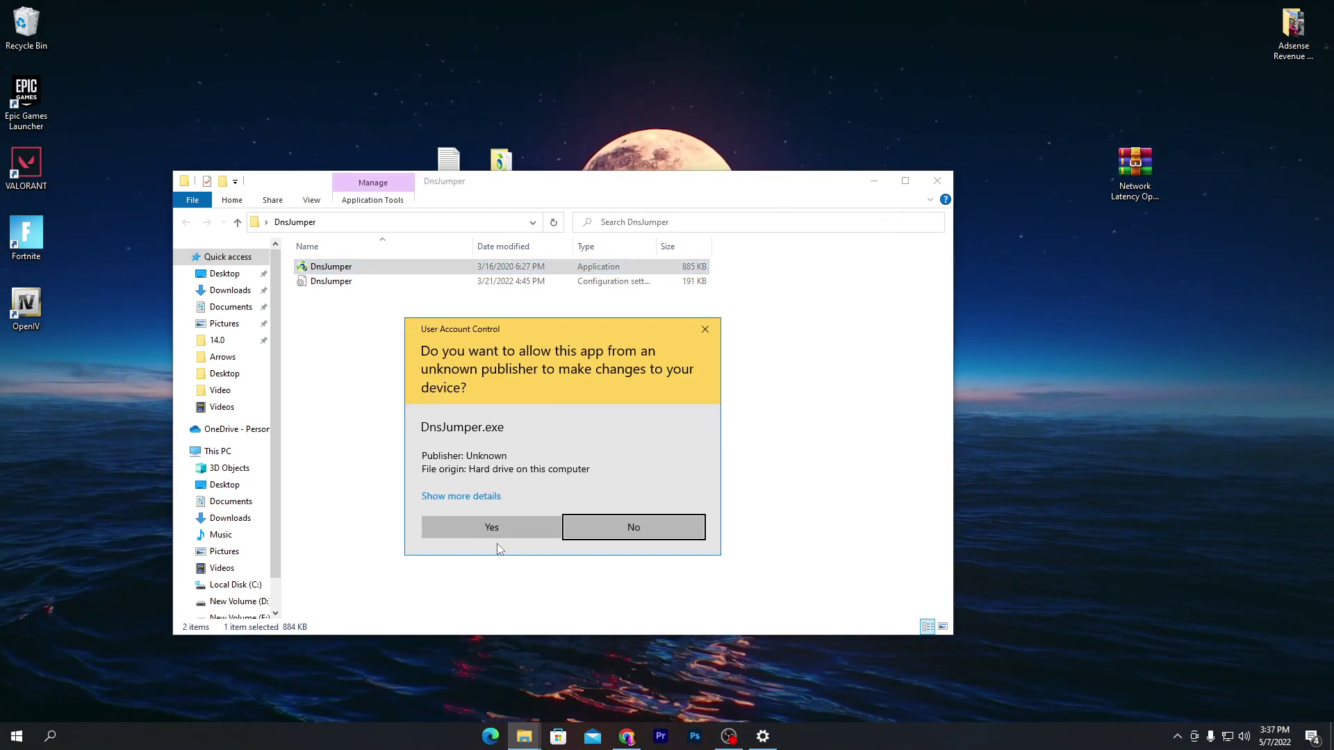
left_click(497, 535)
left_click(874, 181)
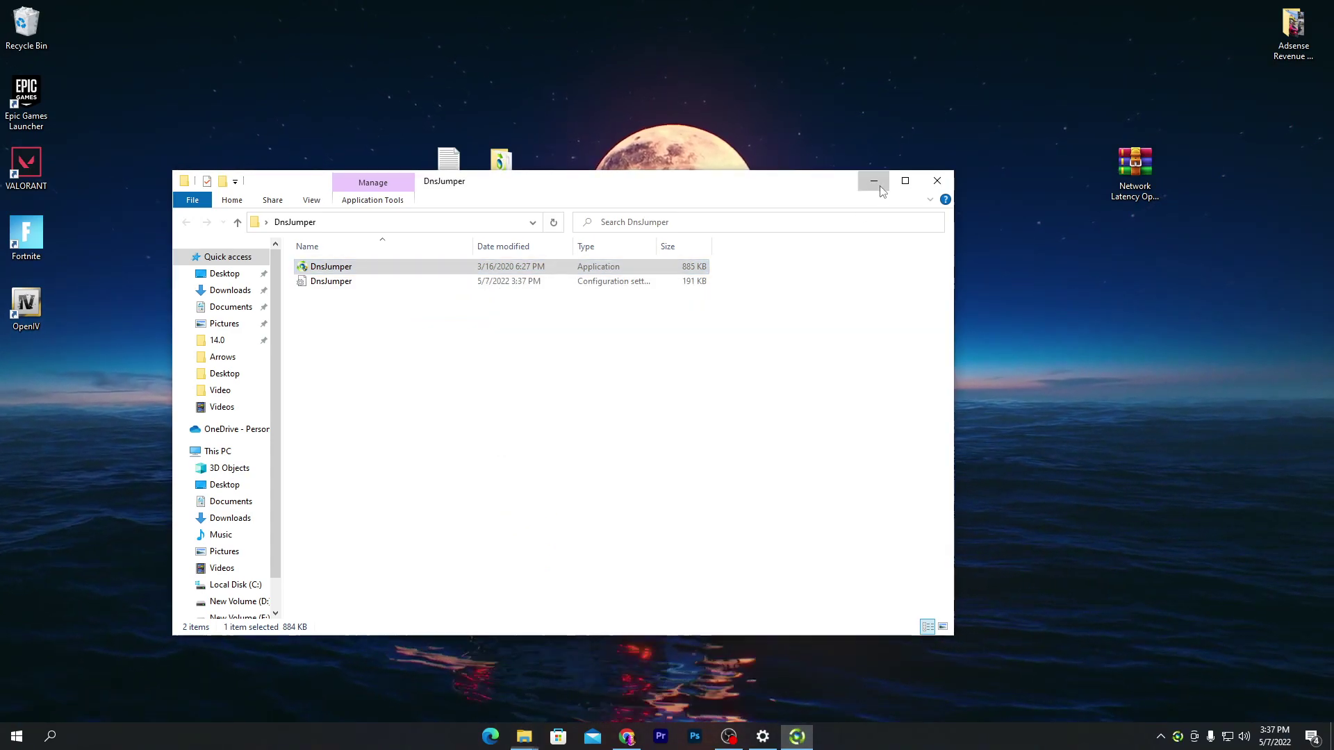
left_click_drag(659, 290, 477, 290)
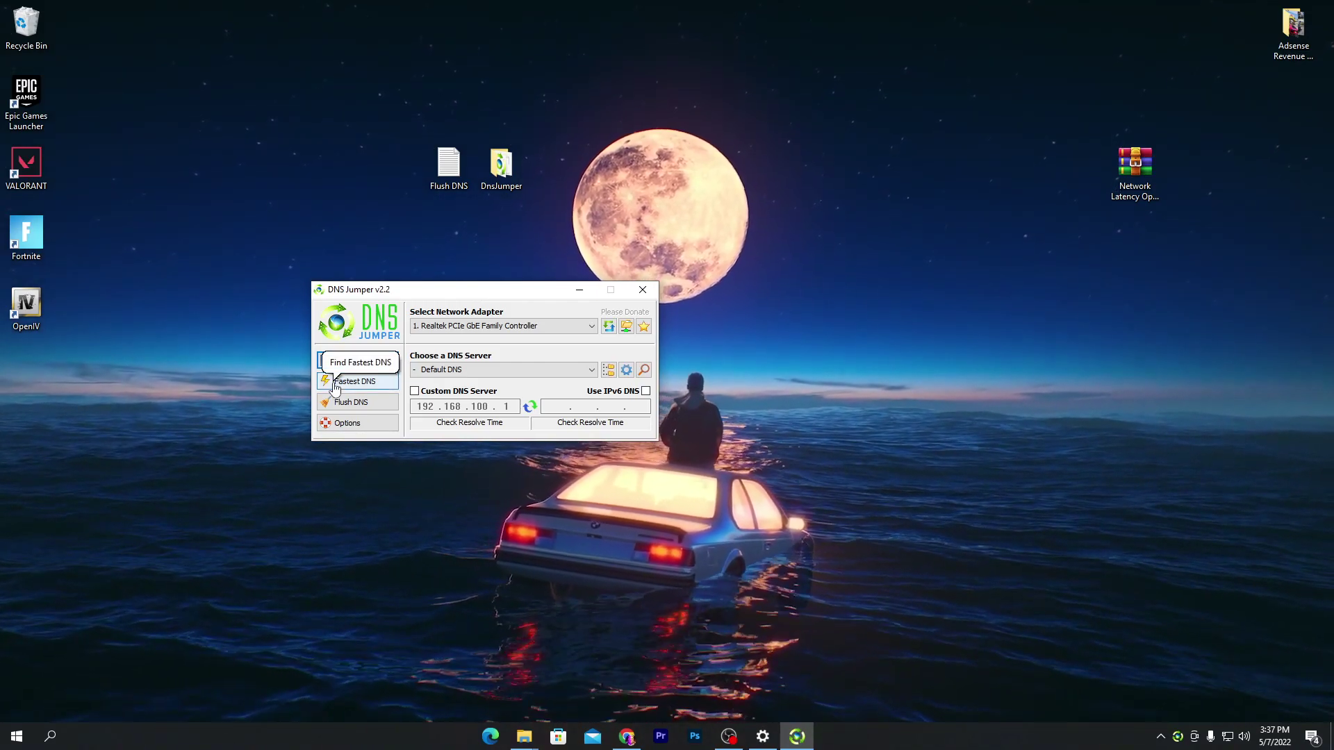
- Run DNS Jumper's Fastest DNS test, which ranks Cloudflare 1.1.1.1 / 1.0.0.1 first at 7 ms
left_click(352, 387)
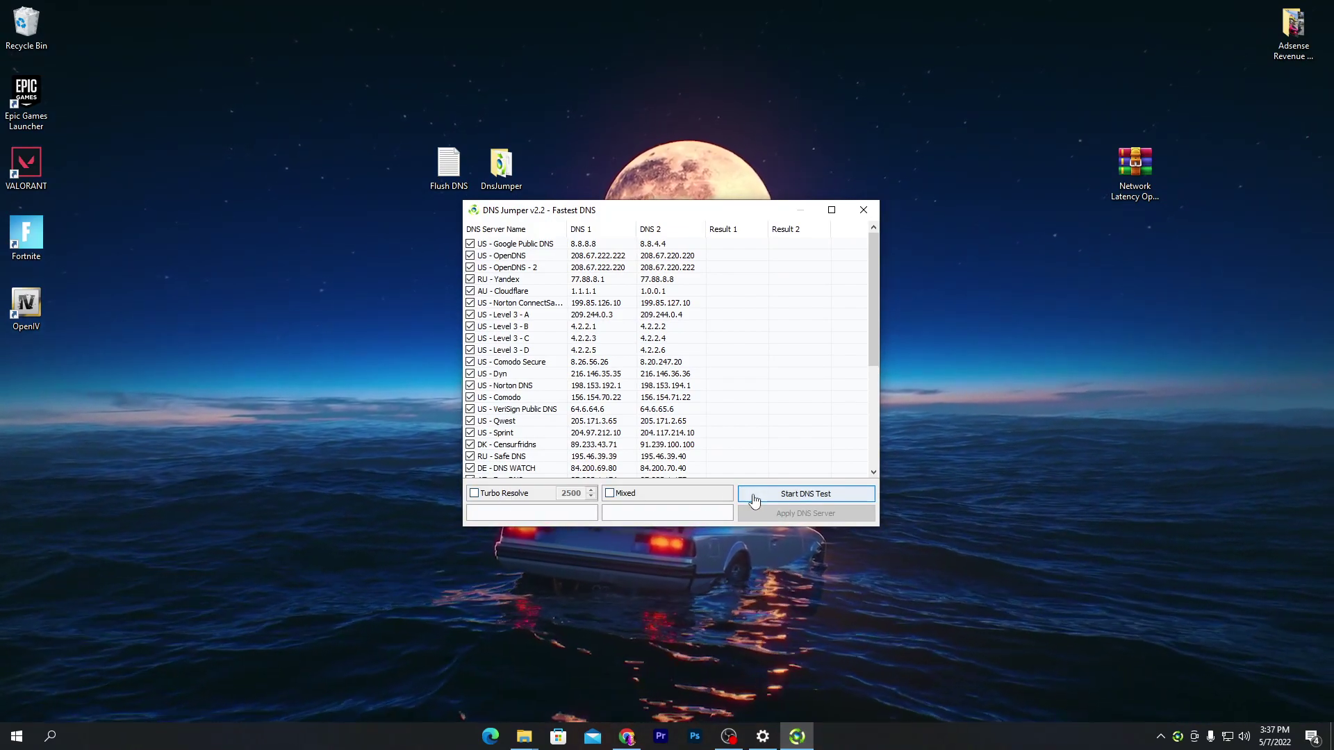
left_click(795, 496)
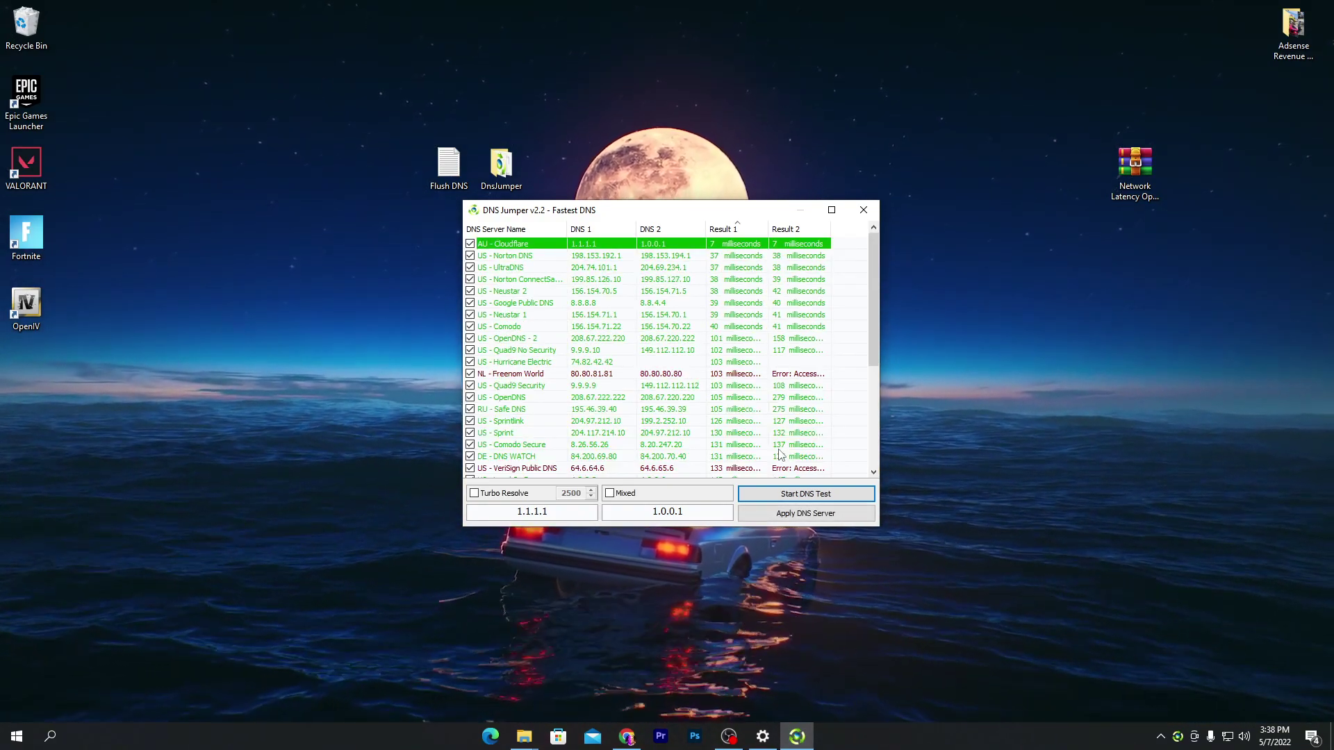
- Apply the AU - Cloudflare entry (1.1.1.1 / 1.0.0.1) as the adapter's DNS and close the Fastest DNS results
right_click(511, 248)
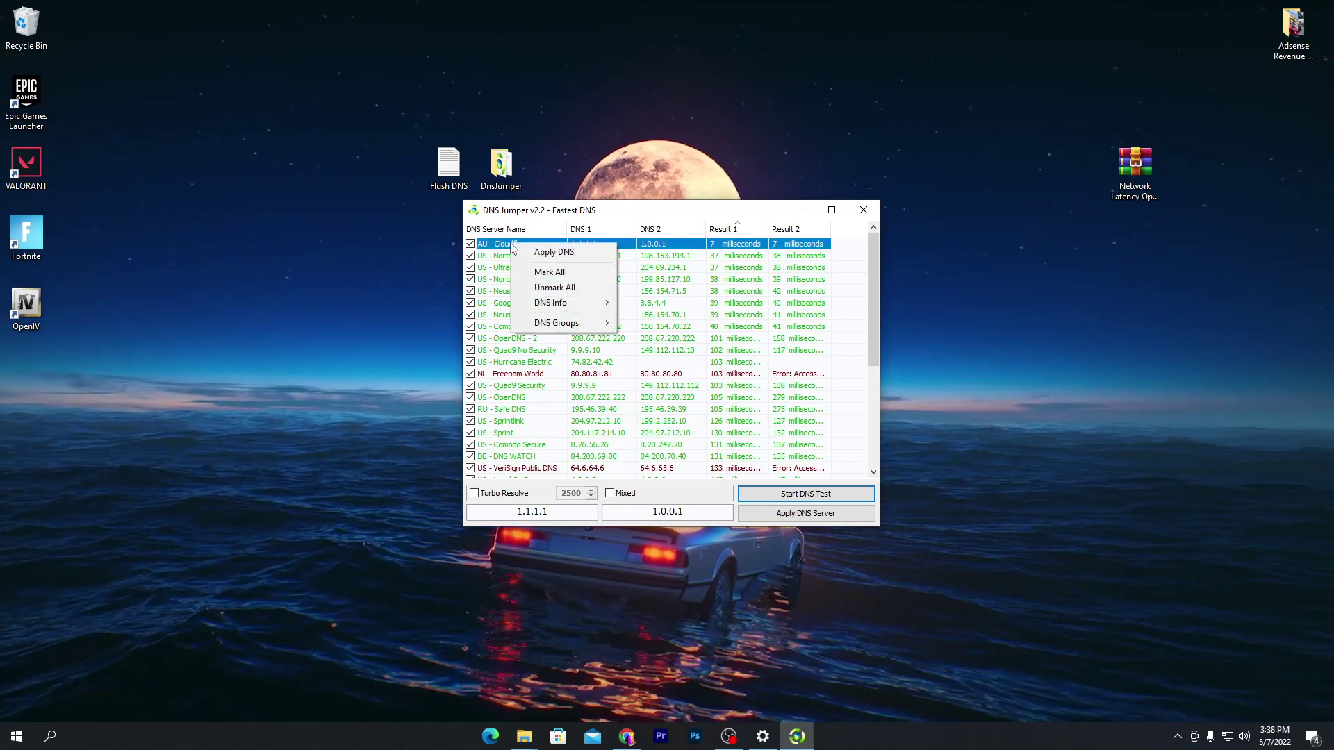
left_click(551, 253)
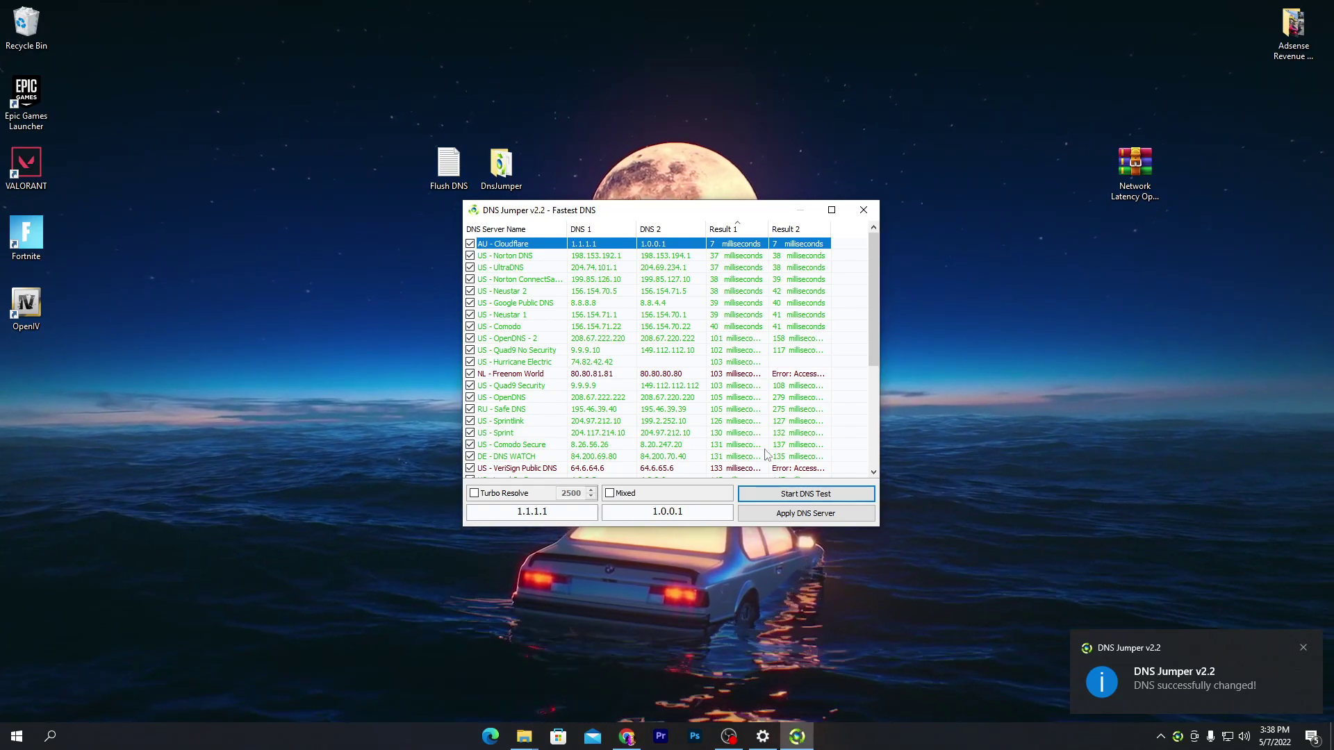
left_click(864, 209)
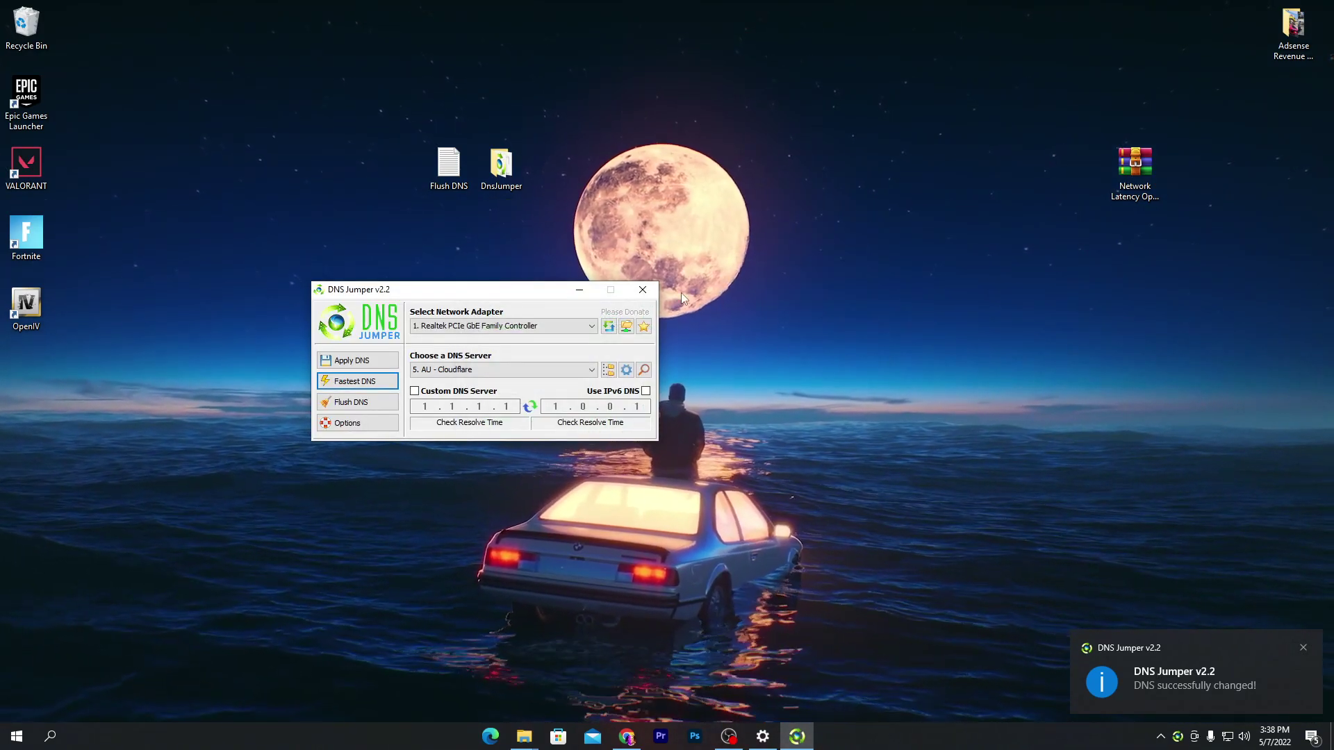
left_click(643, 290)
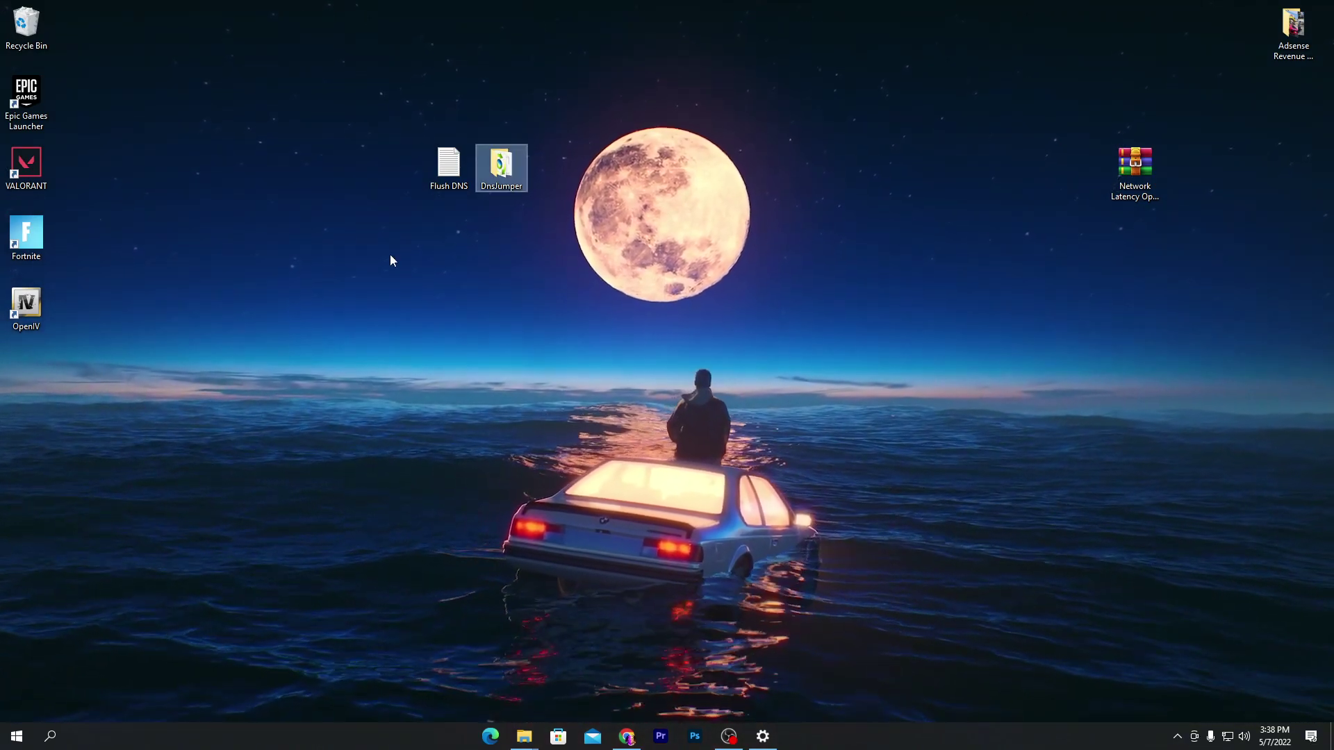